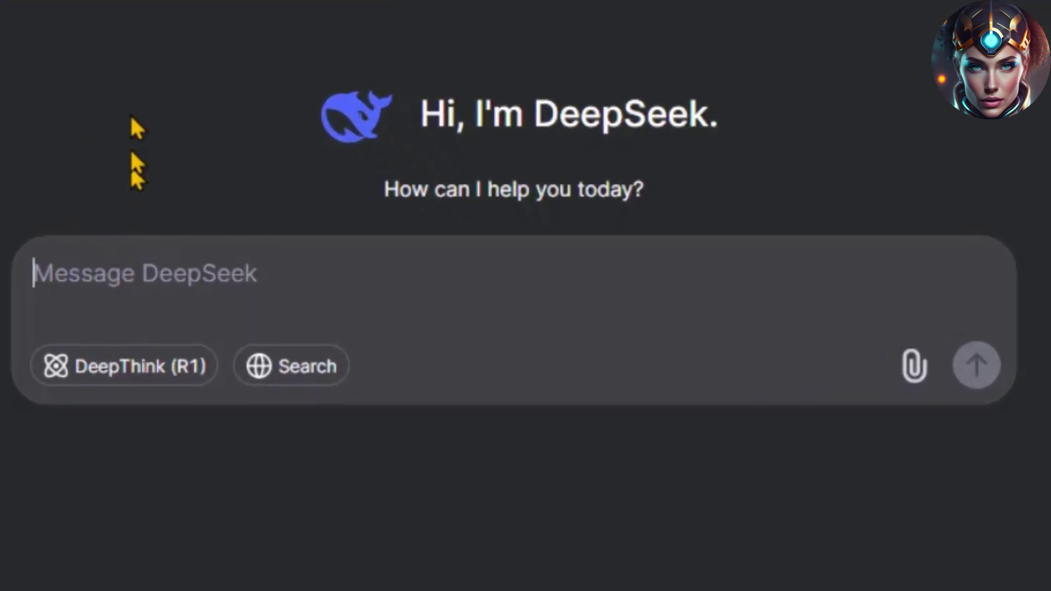
# Ask DeepSeek for a detailed realistic Olivia portrait prompt and copy the generated prompt
pyautogui.write('Hey deepseek, give me a detailed prompt for generating an AI image of a realistic character named Olivia with a standard Pose.')
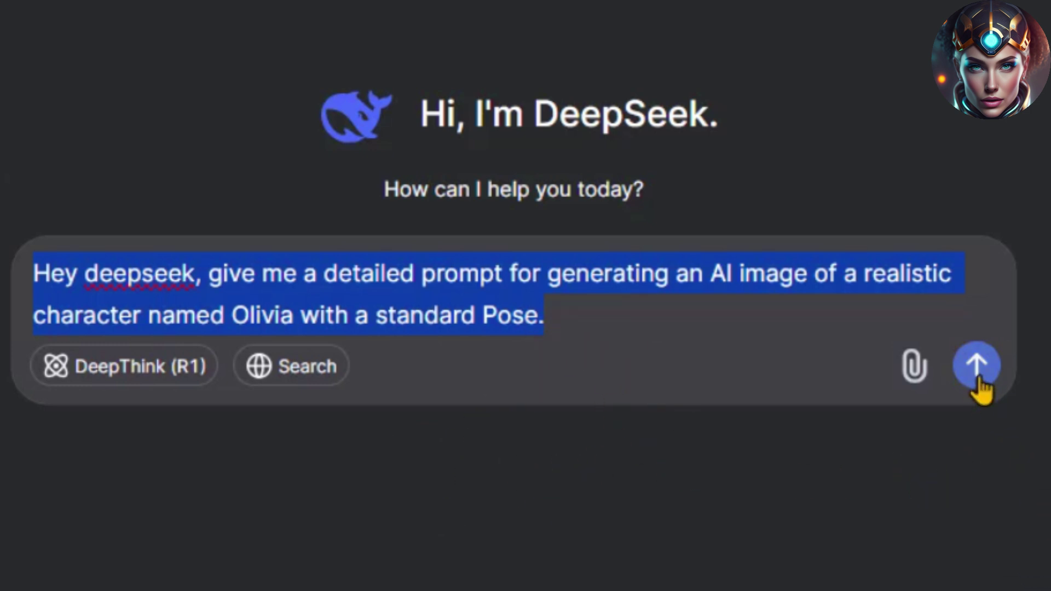
pyautogui.click(979, 381)
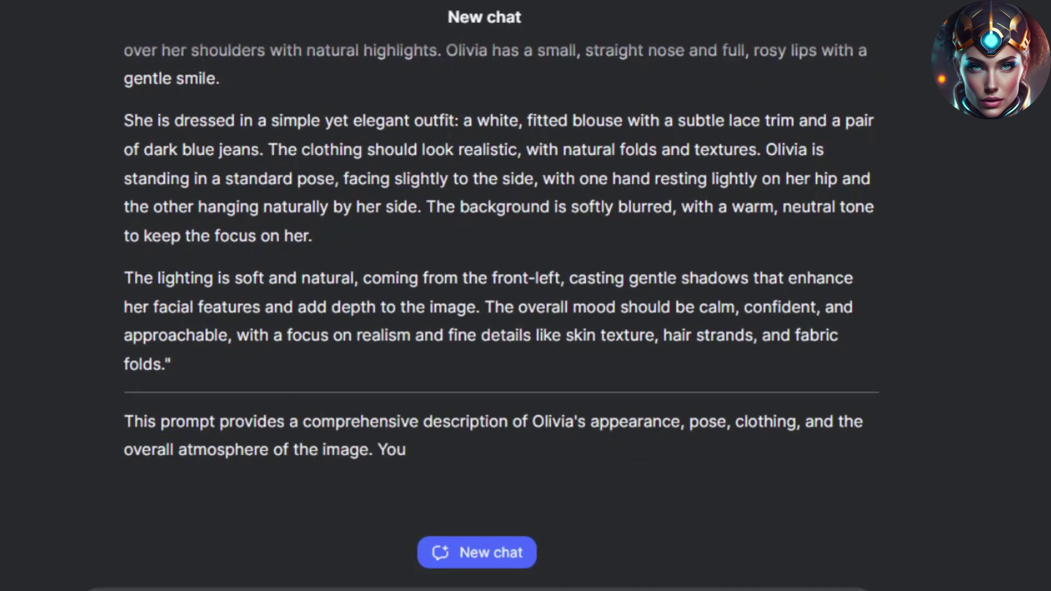
pyautogui.scroll(5, 11, 329)
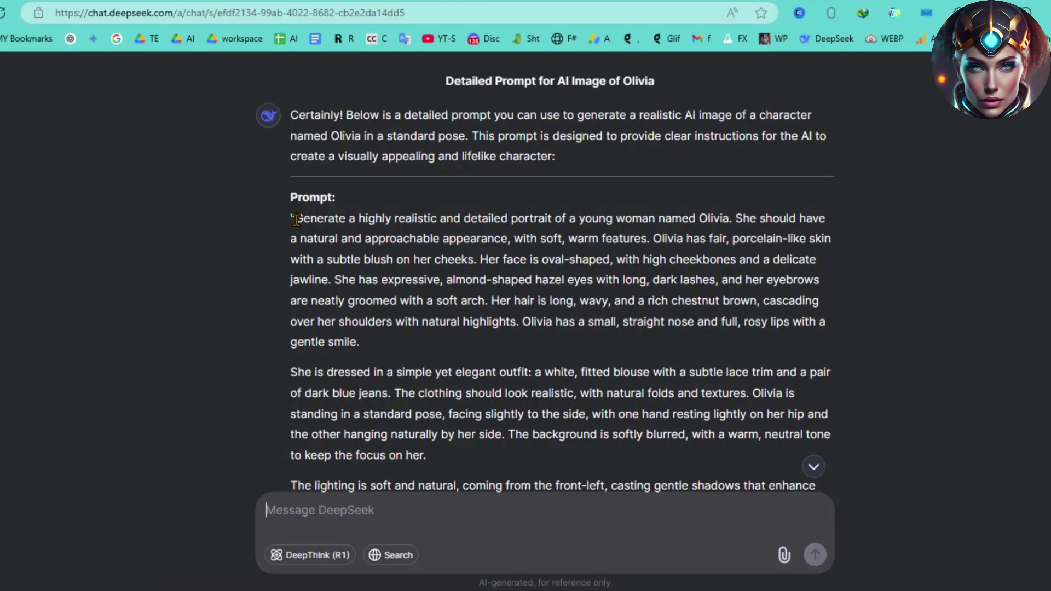
pyautogui.moveTo(296, 219); pyautogui.dragTo(480, 507)
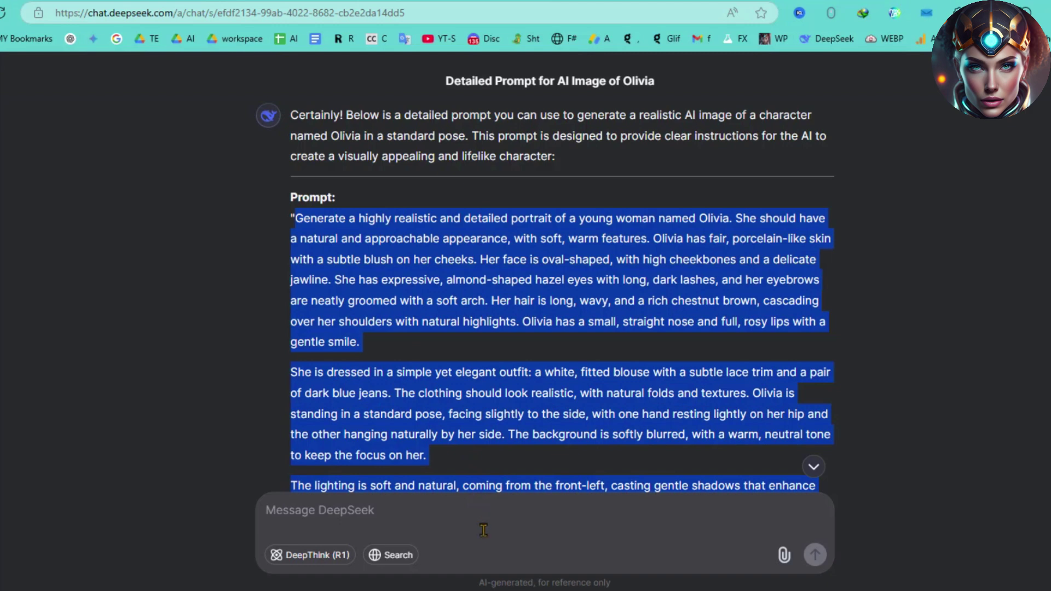
pyautogui.moveTo(484, 585); pyautogui.dragTo(545, 331)
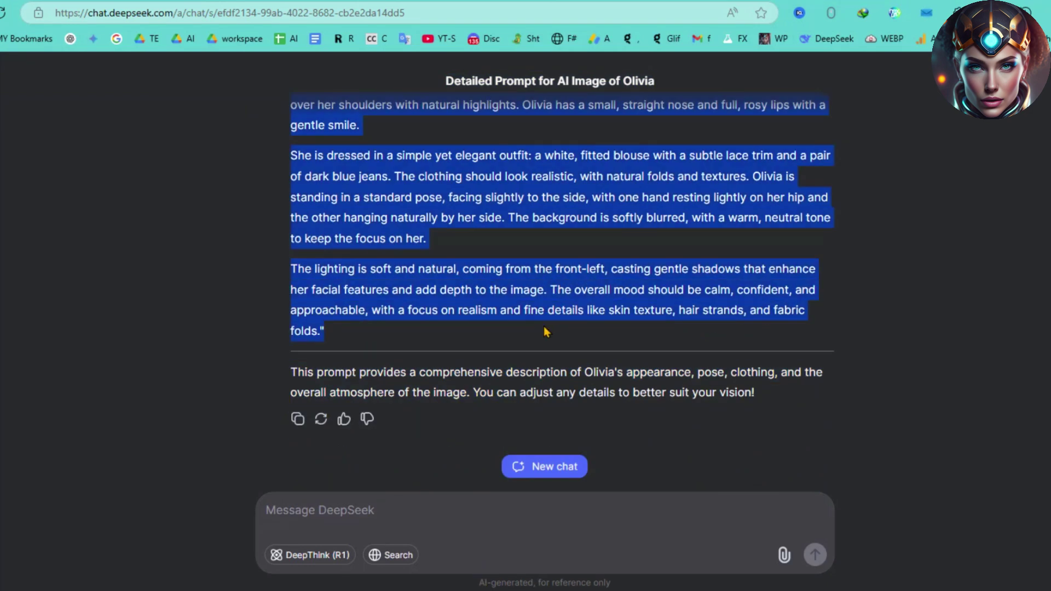
pyautogui.rightClick(543, 290)
pyautogui.click(556, 289)
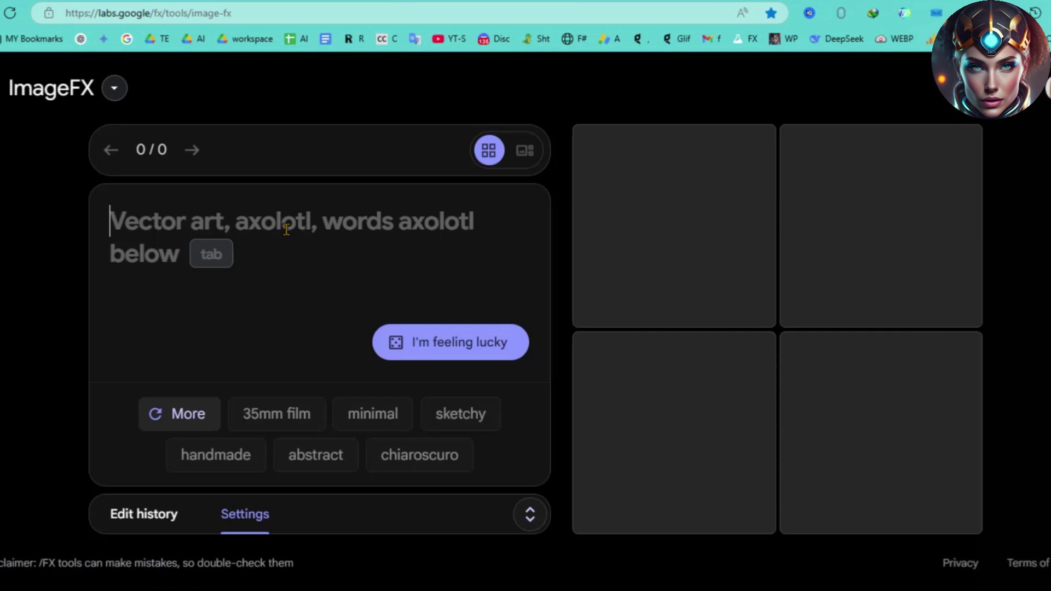
# Paste the copied Olivia portrait prompt into ImageFX's prompt box
pyautogui.hotkey('ctrl', 'v')
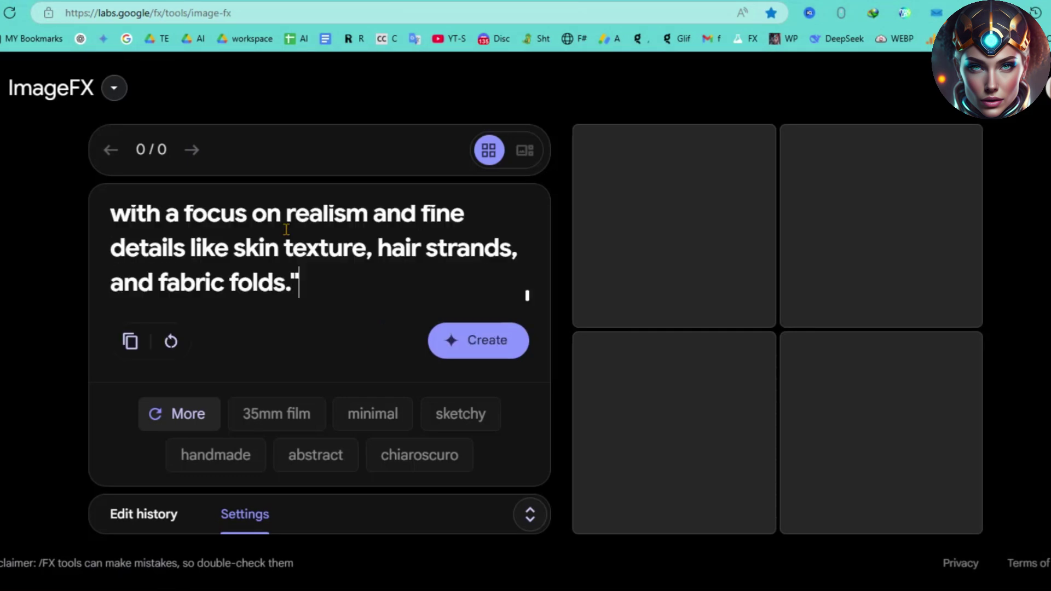
pyautogui.scroll(15, 328, 261)
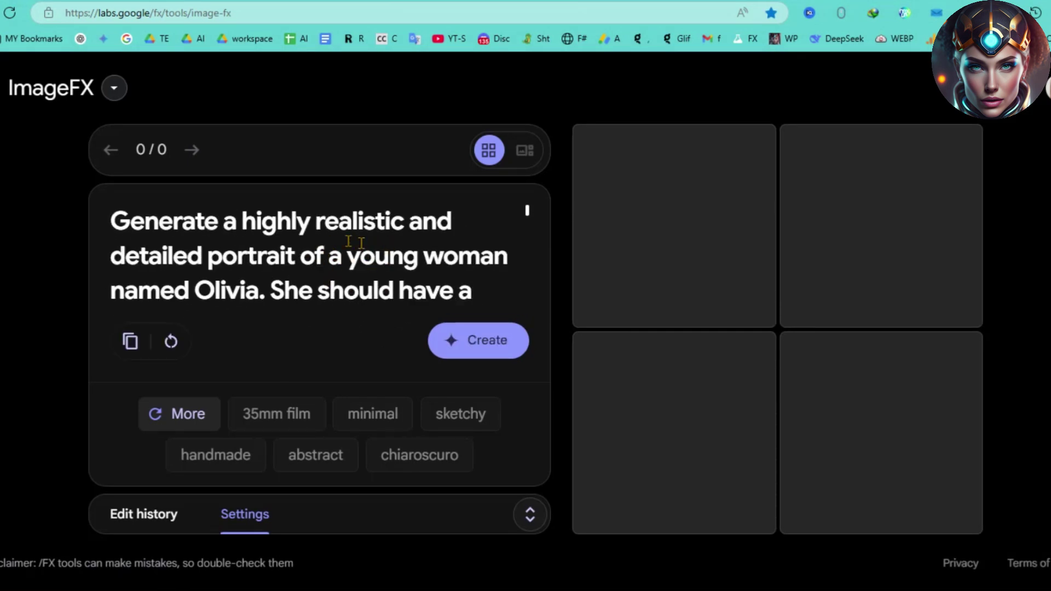
pyautogui.scroll(-8, 349, 241)
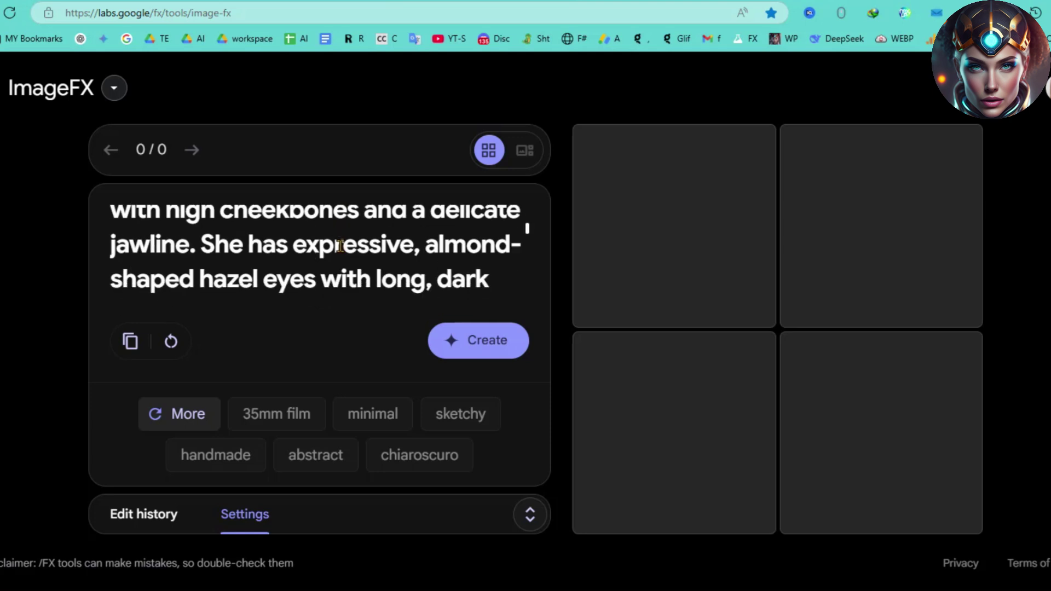
pyautogui.scroll(-6, 339, 245)
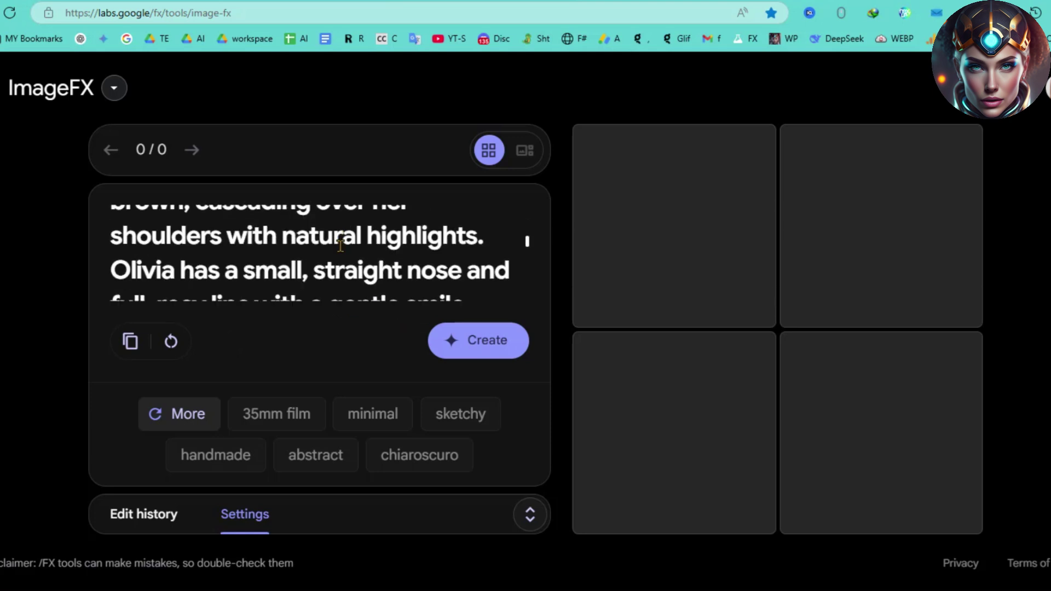
pyautogui.scroll(-8, 340, 246)
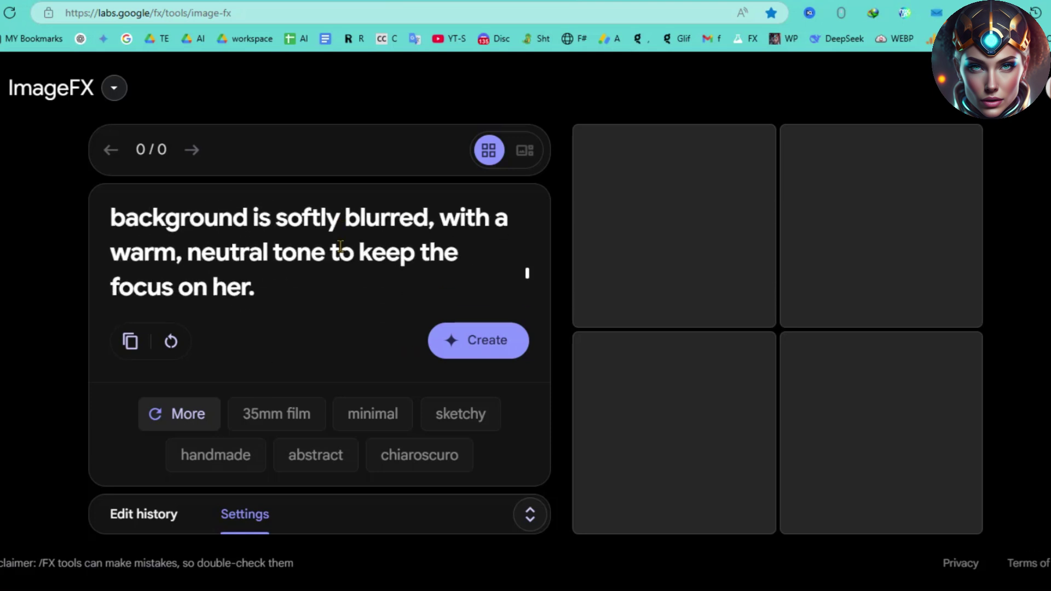
pyautogui.scroll(-8, 340, 247)
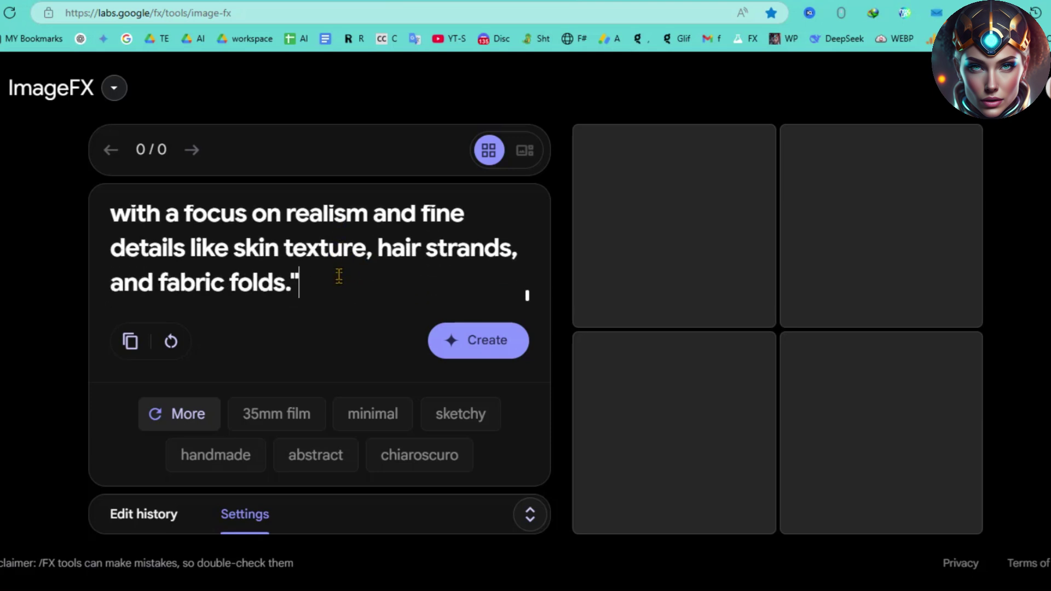
# Add cool tones, realistic, street photography, highly detailed, high contrast, photography, DSLR and natural light styles
pyautogui.click(149, 428)
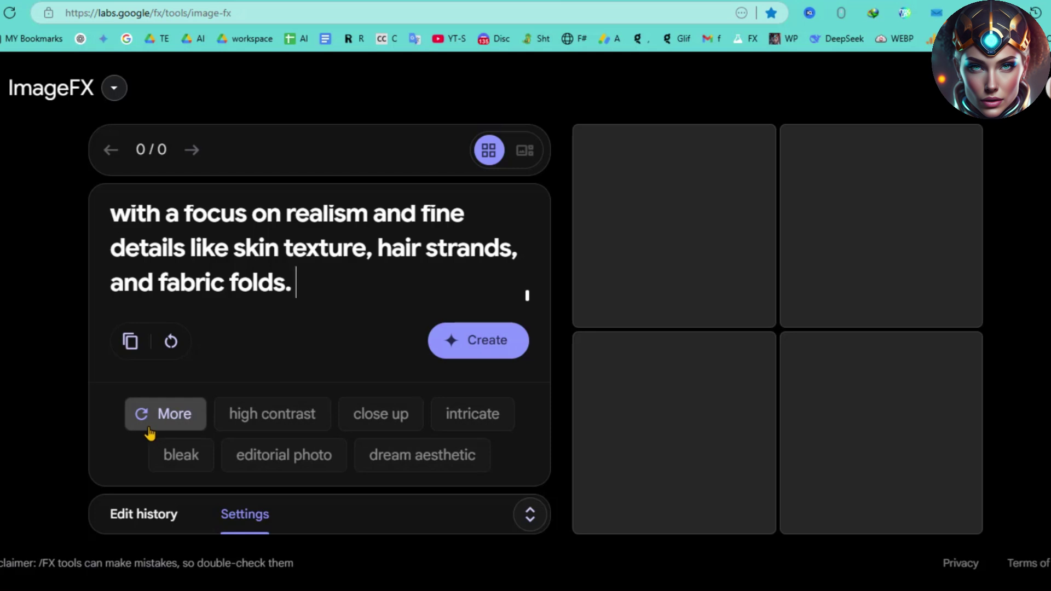
pyautogui.click(167, 419)
pyautogui.click(168, 420)
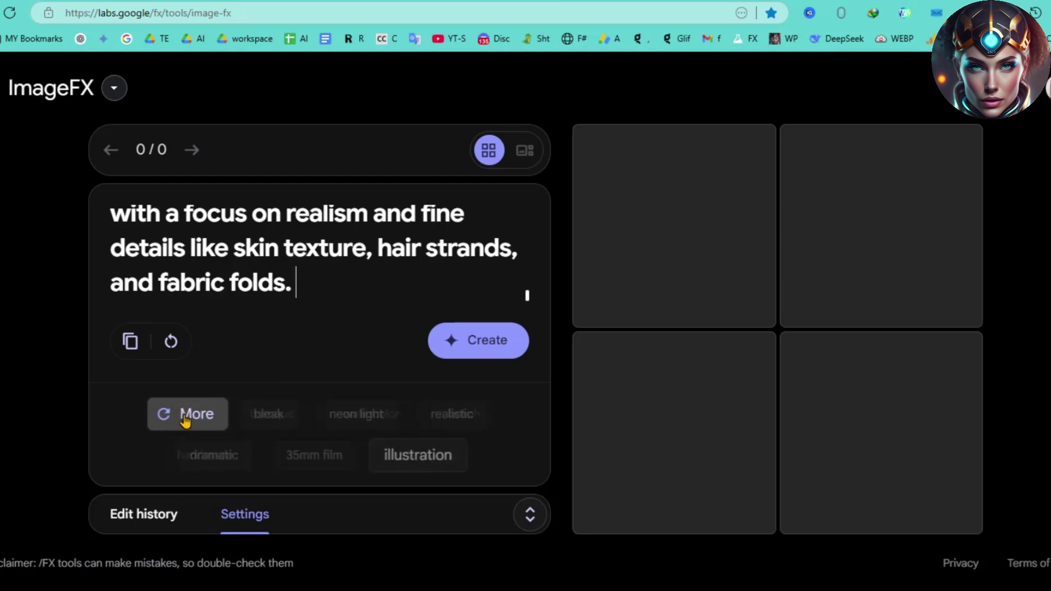
pyautogui.click(249, 415)
pyautogui.click(378, 413)
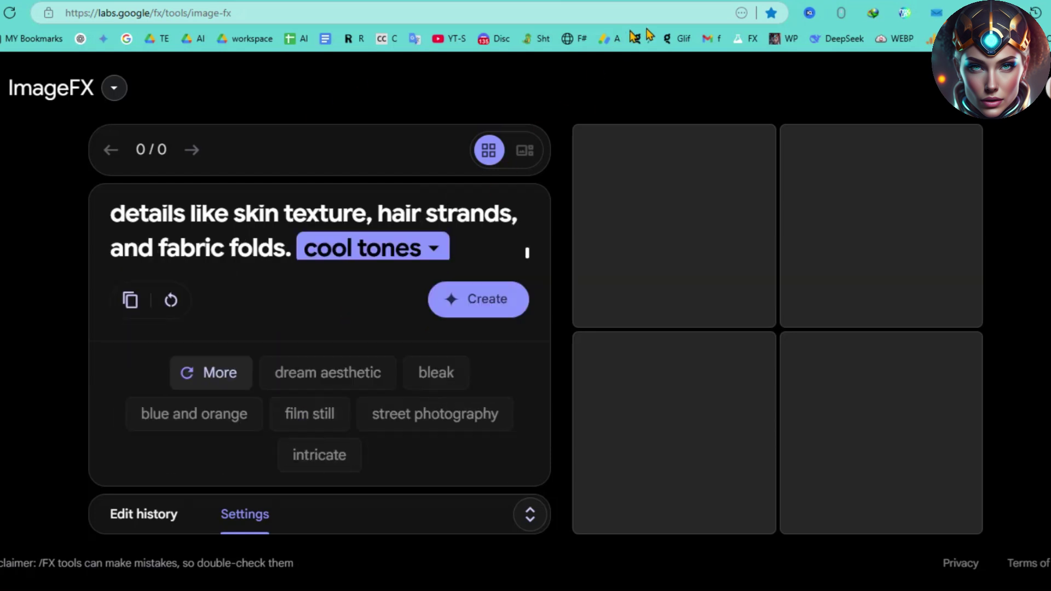
pyautogui.click(416, 425)
pyautogui.click(263, 454)
pyautogui.click(376, 414)
pyautogui.click(167, 414)
pyautogui.click(364, 419)
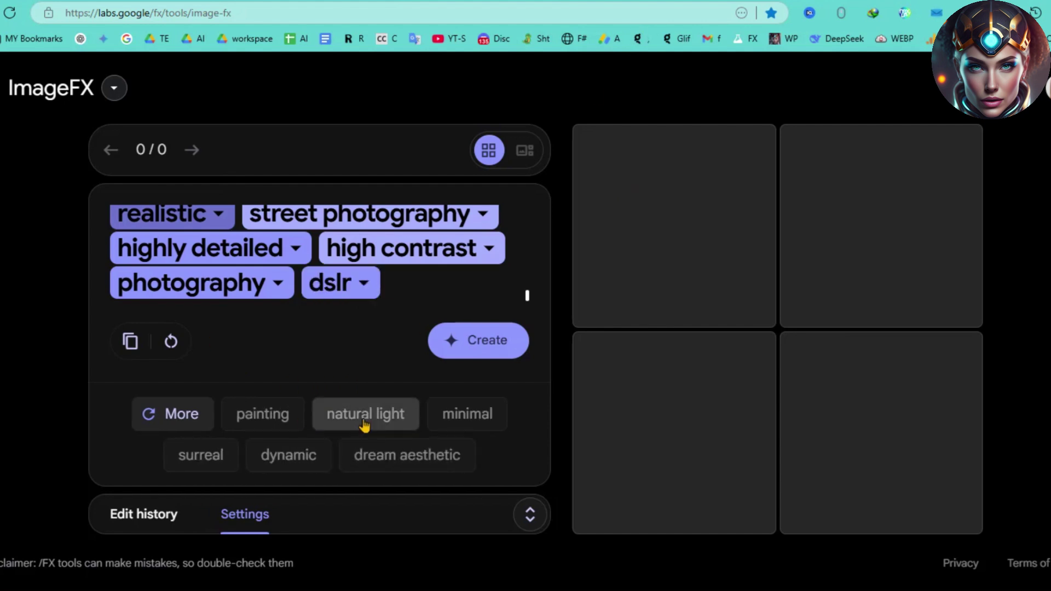
pyautogui.click(363, 415)
pyautogui.click(336, 287)
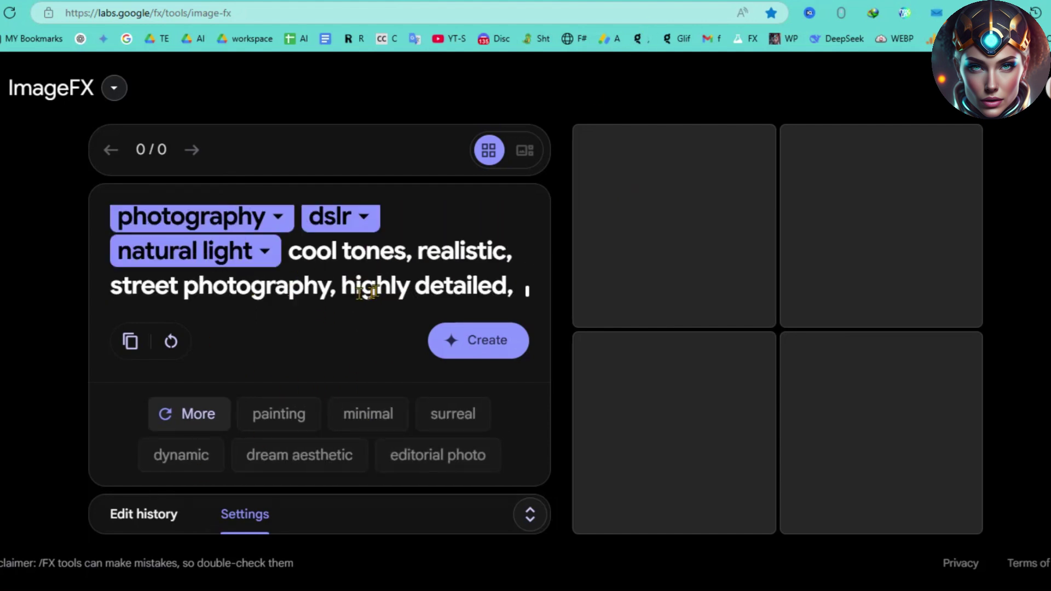
# Select the trailing style keywords at the end of the prompt
pyautogui.hotkey('ctrl', 'a')
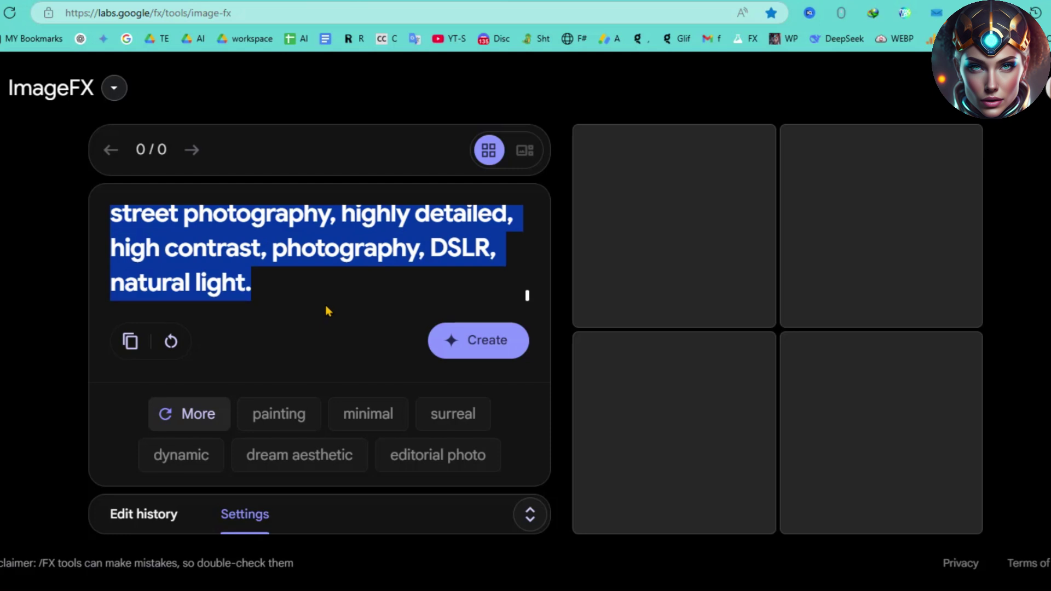
pyautogui.click(354, 252)
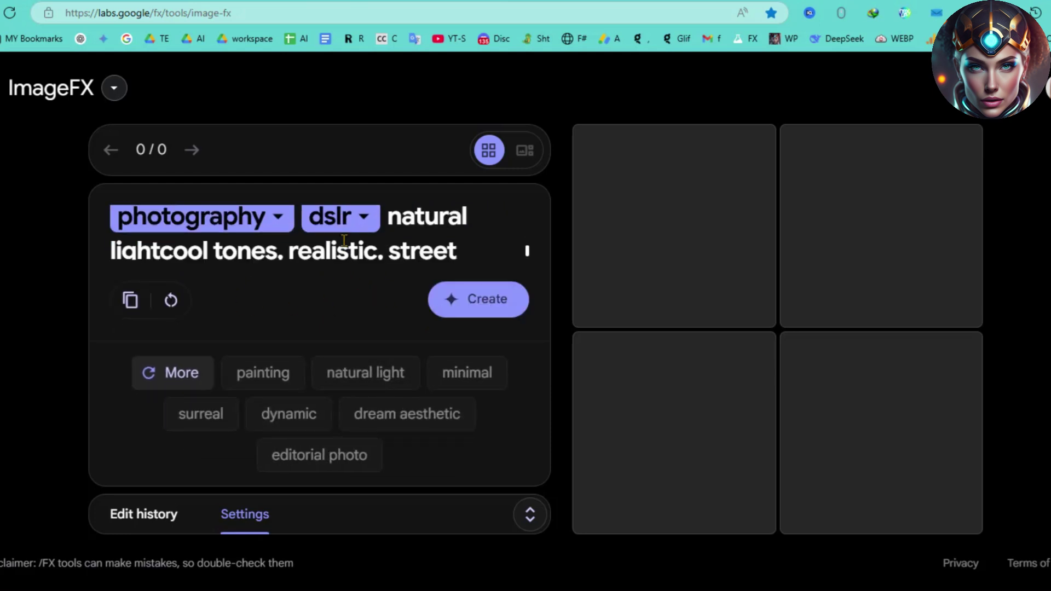
pyautogui.moveTo(392, 219); pyautogui.dragTo(441, 237)
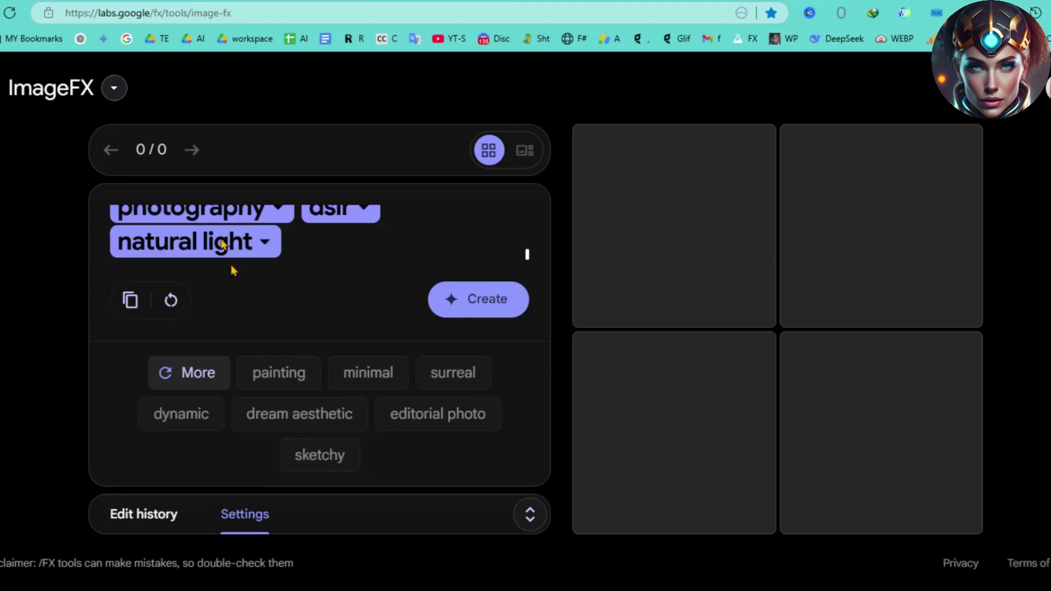
# Generate the Olivia portraits and lock seed 770373 in the Settings panel
pyautogui.click(485, 309)
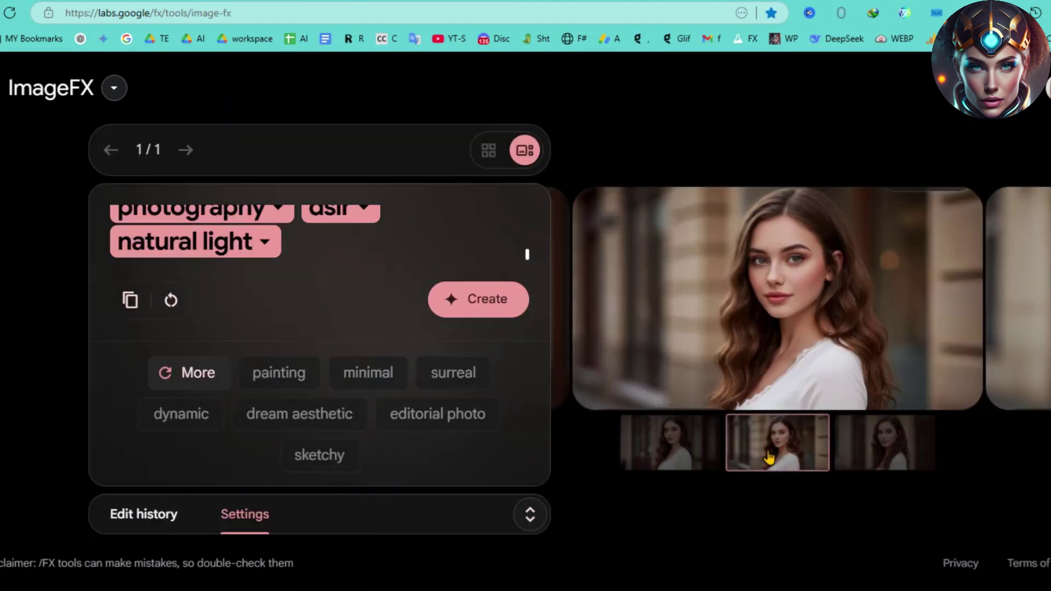
pyautogui.click(715, 380)
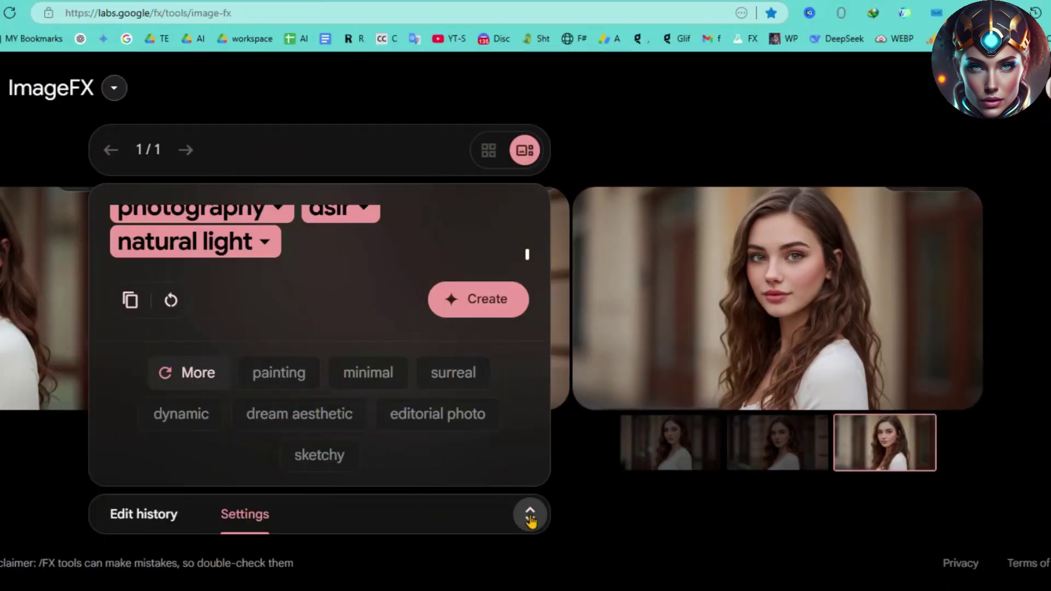
pyautogui.click(530, 517)
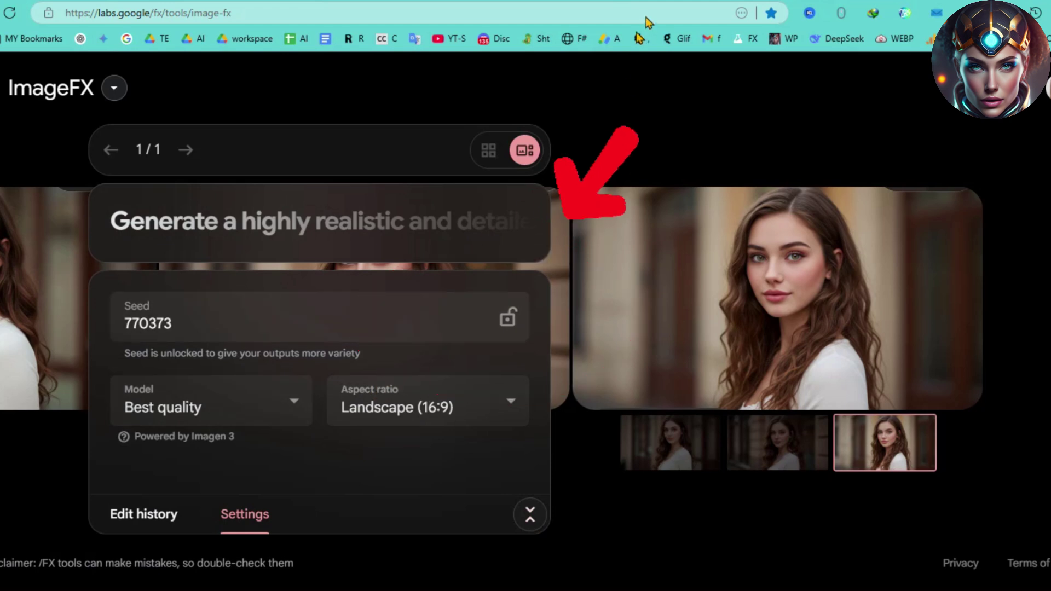
pyautogui.click(507, 322)
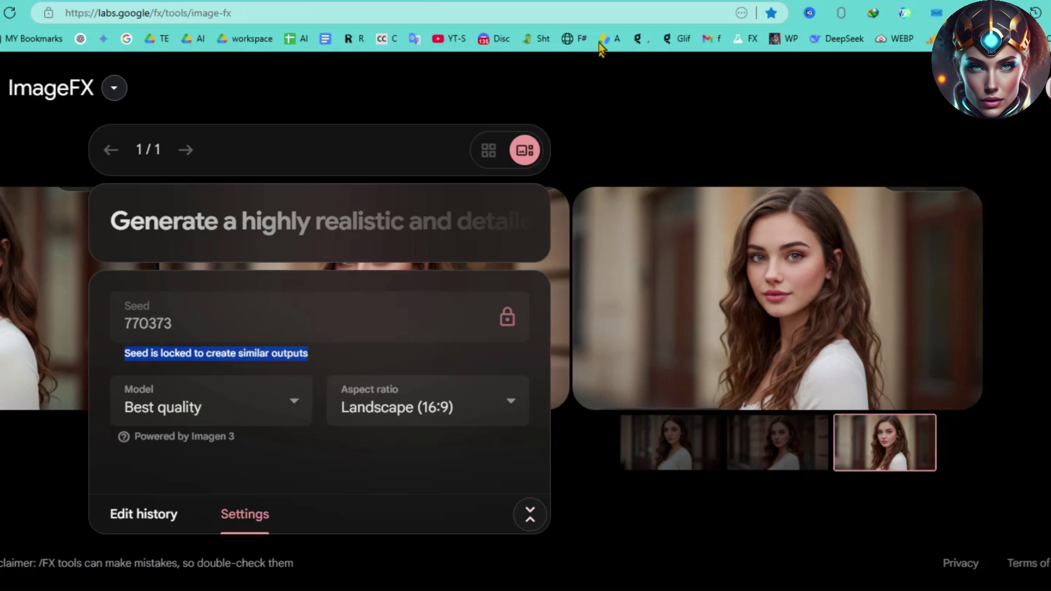
pyautogui.click(643, 37)
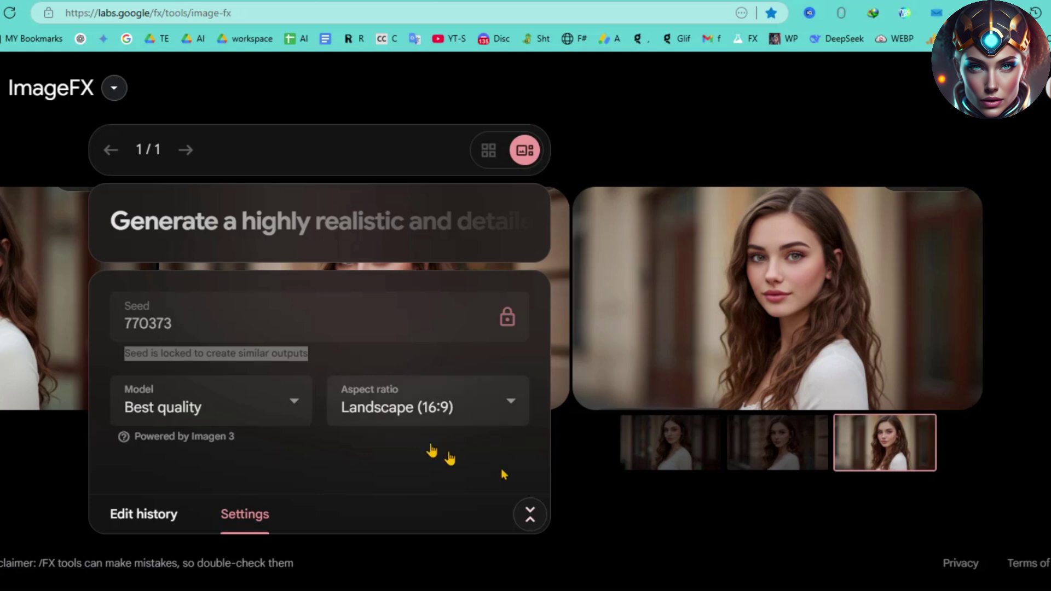
pyautogui.click(530, 513)
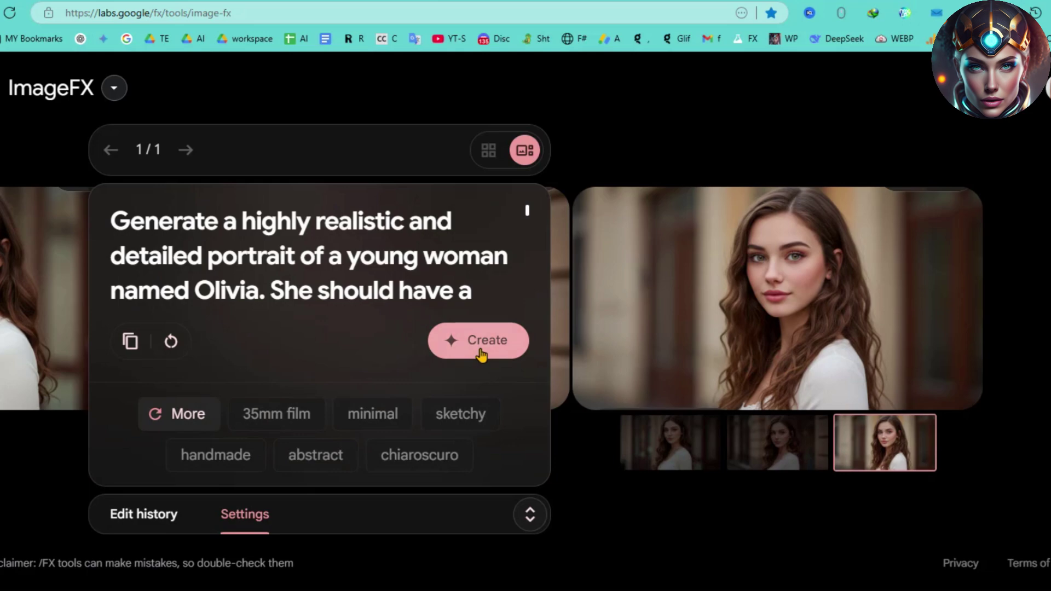
# Regenerate the Olivia portraits and compare the first and middle images of the new set
pyautogui.click(481, 355)
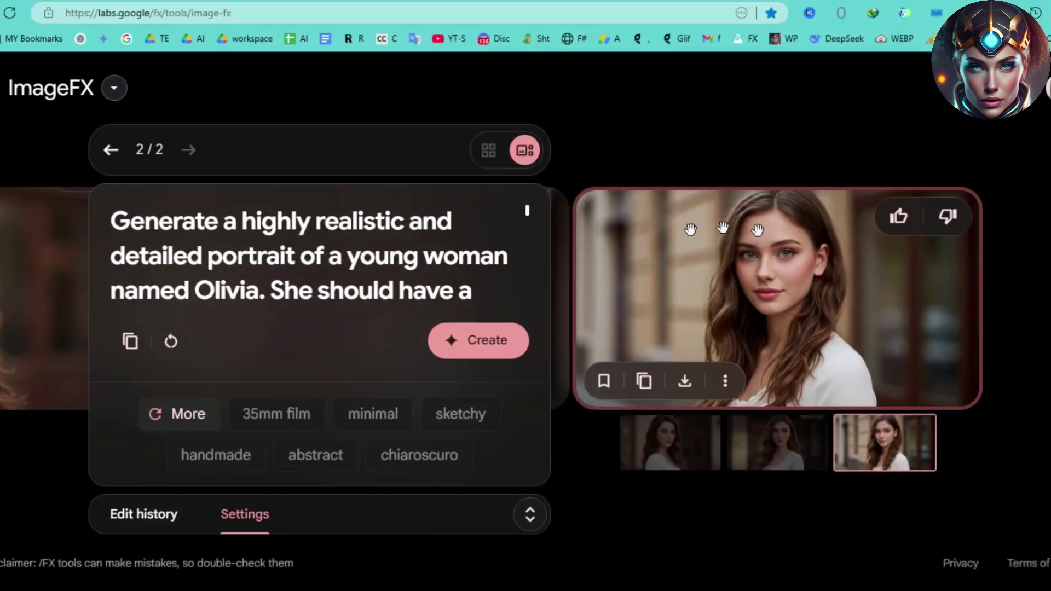
pyautogui.click(778, 453)
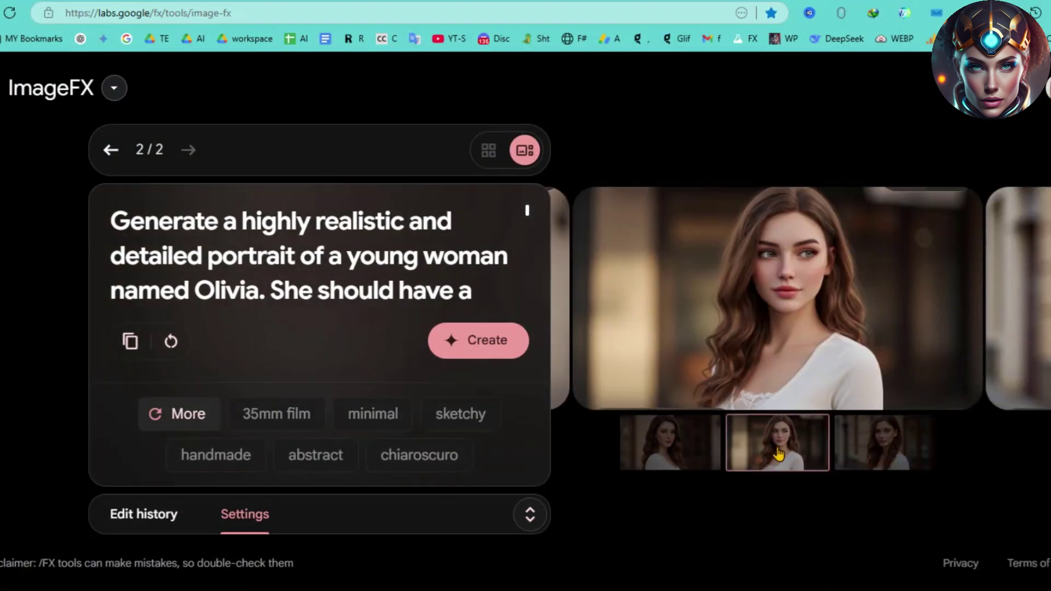
pyautogui.click(668, 446)
pyautogui.click(791, 456)
pyautogui.click(703, 453)
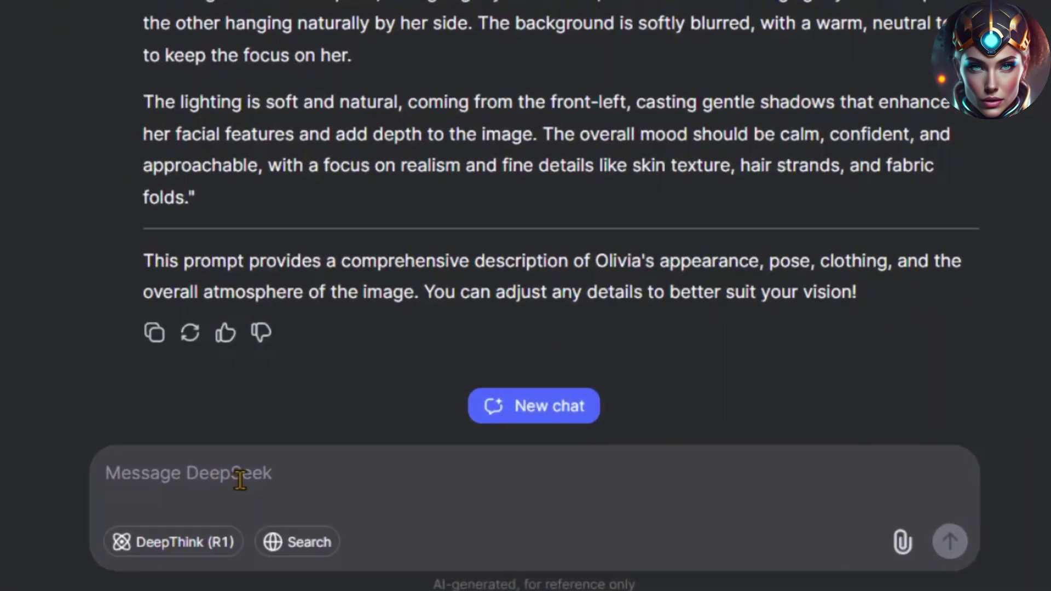
# Ask DeepSeek to describe Olivia sitting on a beach and select the returned prompt for copying
pyautogui.write('Describe a scene where Olivia is sitting in a beach')
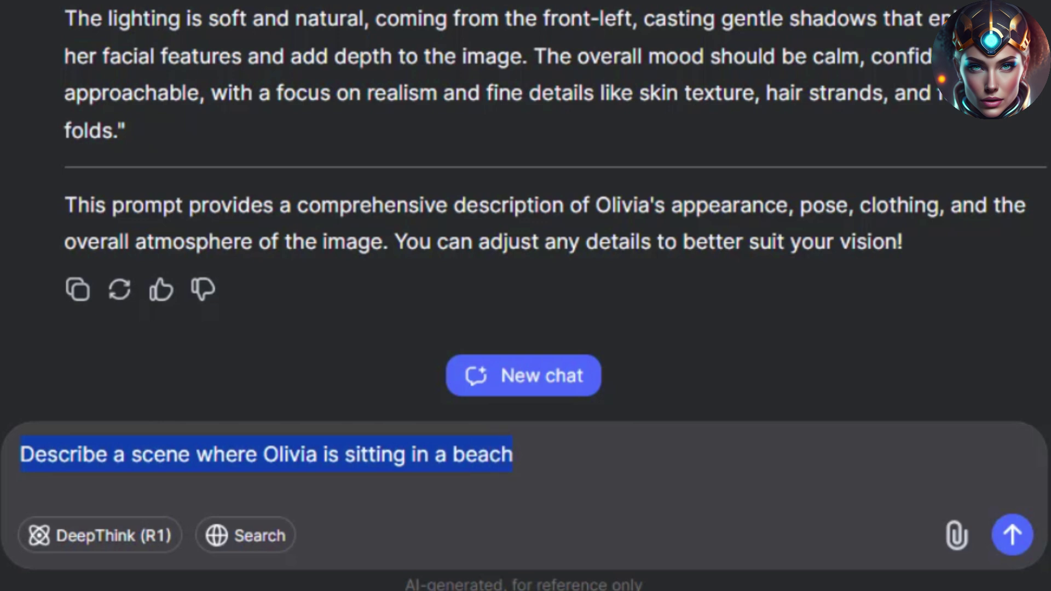
pyautogui.click(1010, 535)
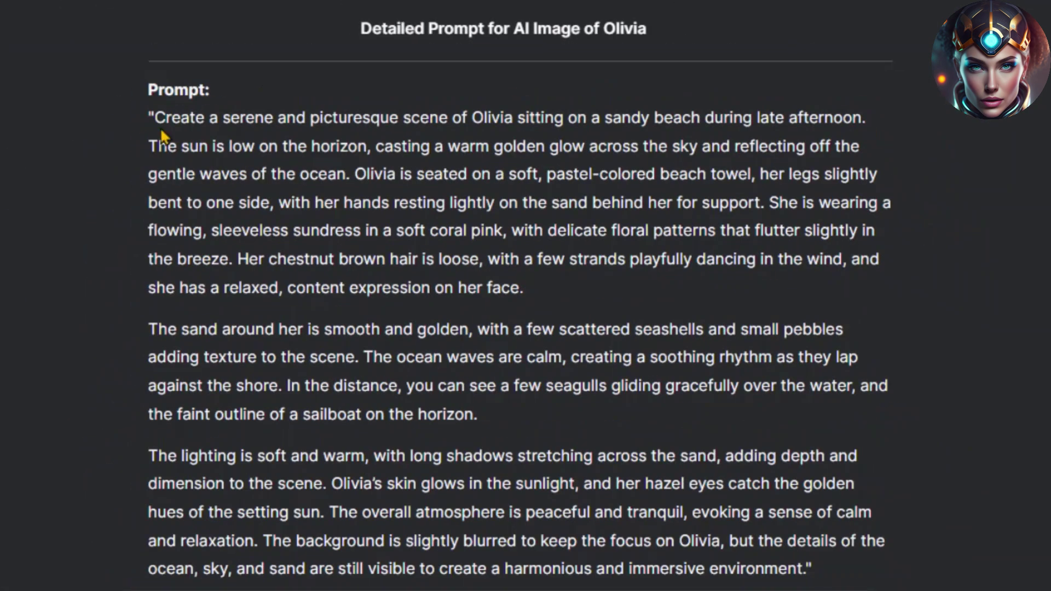
pyautogui.moveTo(154, 117); pyautogui.dragTo(807, 567)
pyautogui.rightClick(542, 218)
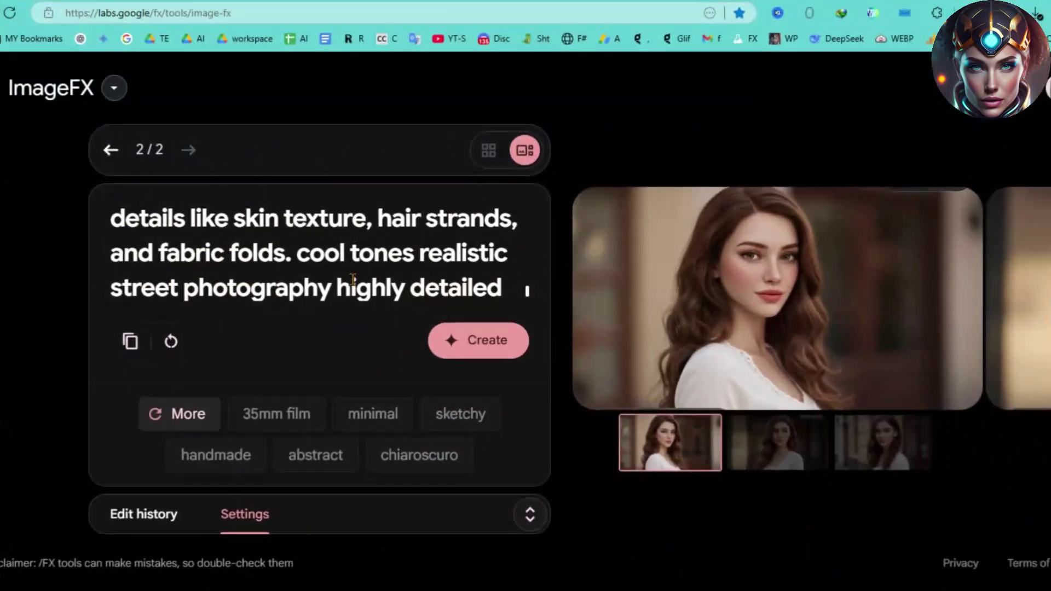
# Replace the prompt's opening with the beach description, capitalising the leading 'A'
pyautogui.scroll(5, 353, 279)
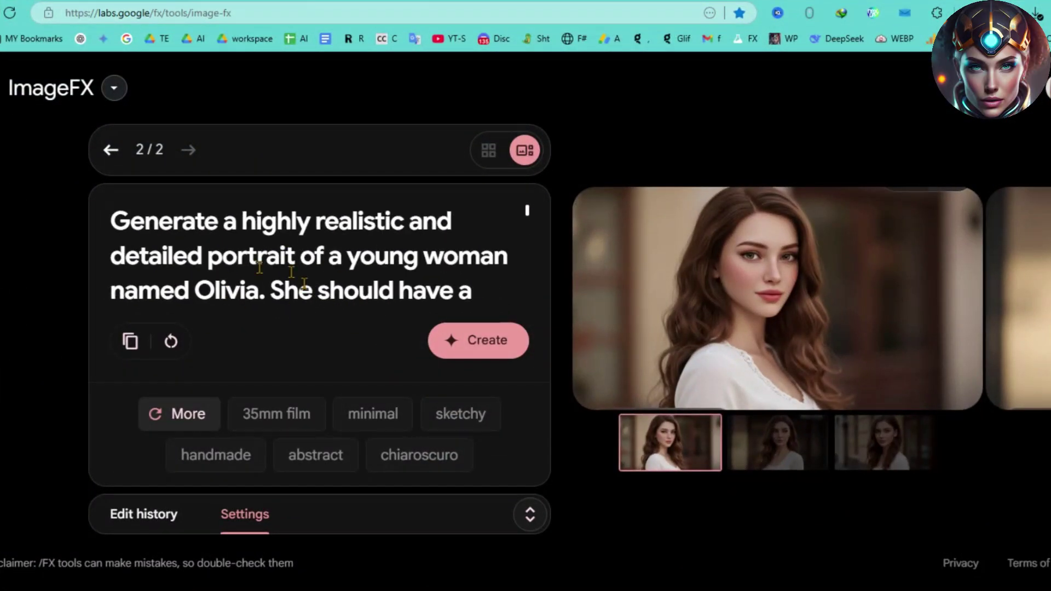
pyautogui.moveTo(323, 257); pyautogui.dragTo(116, 221)
pyautogui.hotkey('ctrl', 'v')
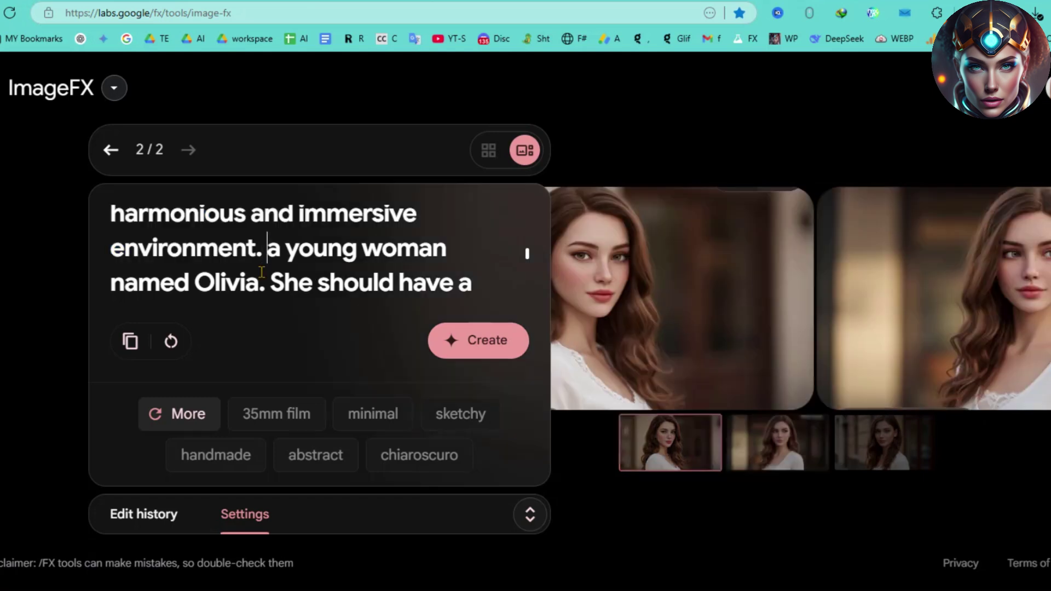
pyautogui.press('Right')
pyautogui.press('Delete')
pyautogui.write('A')
# Generate beach images with seed 770373 locked, then draft the air-hostess request in DeepSeek
pyautogui.scroll(3, 306, 272)
pyautogui.scroll(-5, 307, 272)
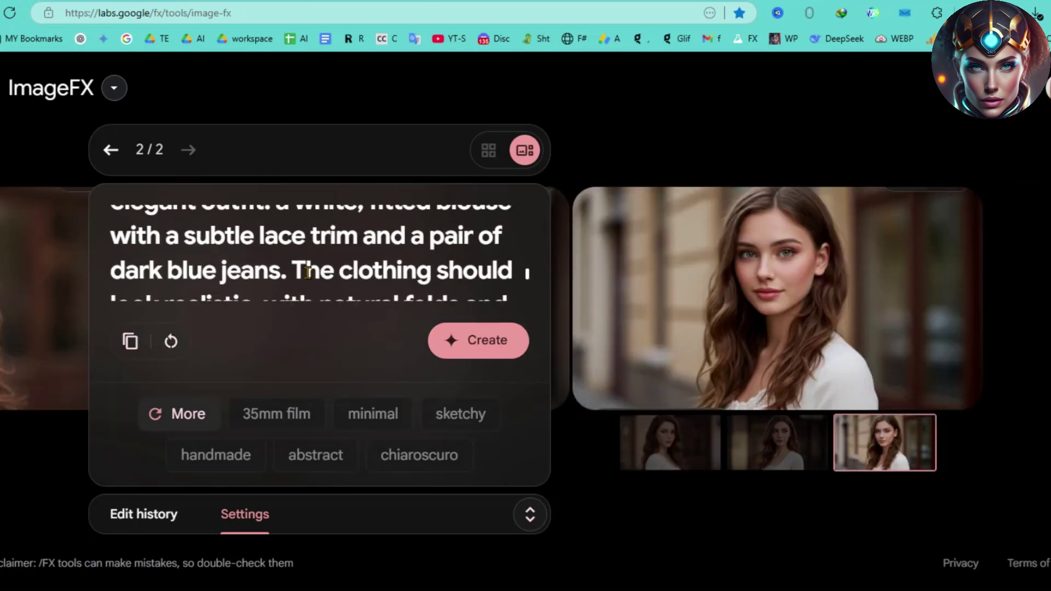
pyautogui.click(530, 514)
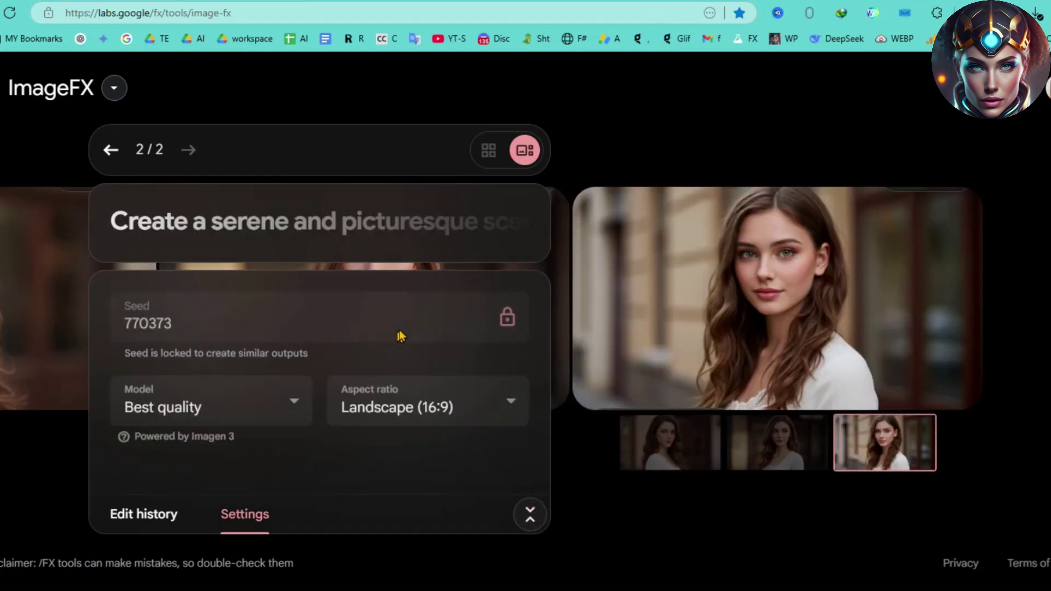
pyautogui.click(528, 514)
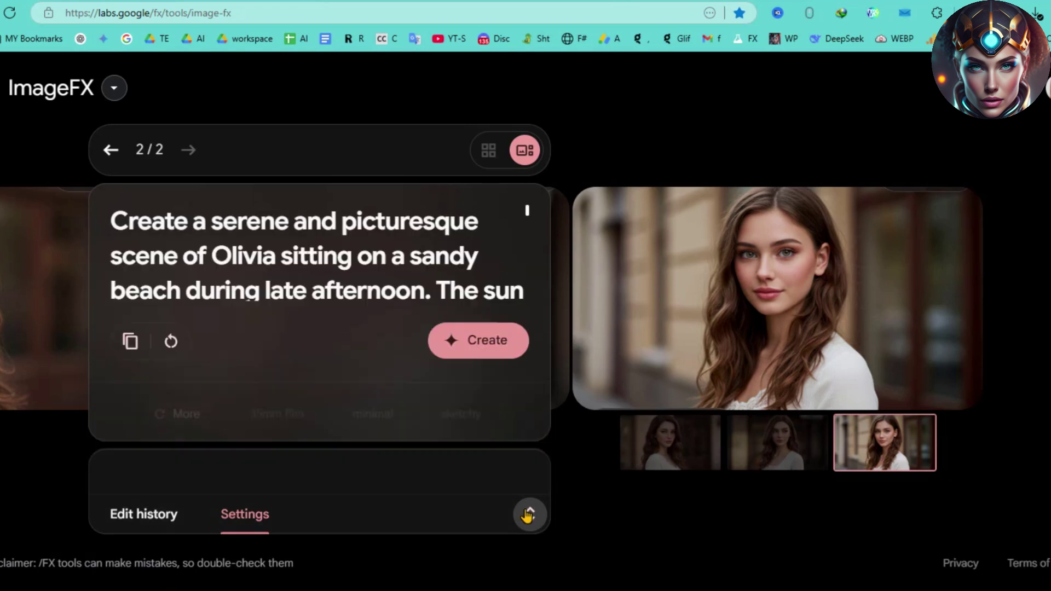
pyautogui.click(472, 342)
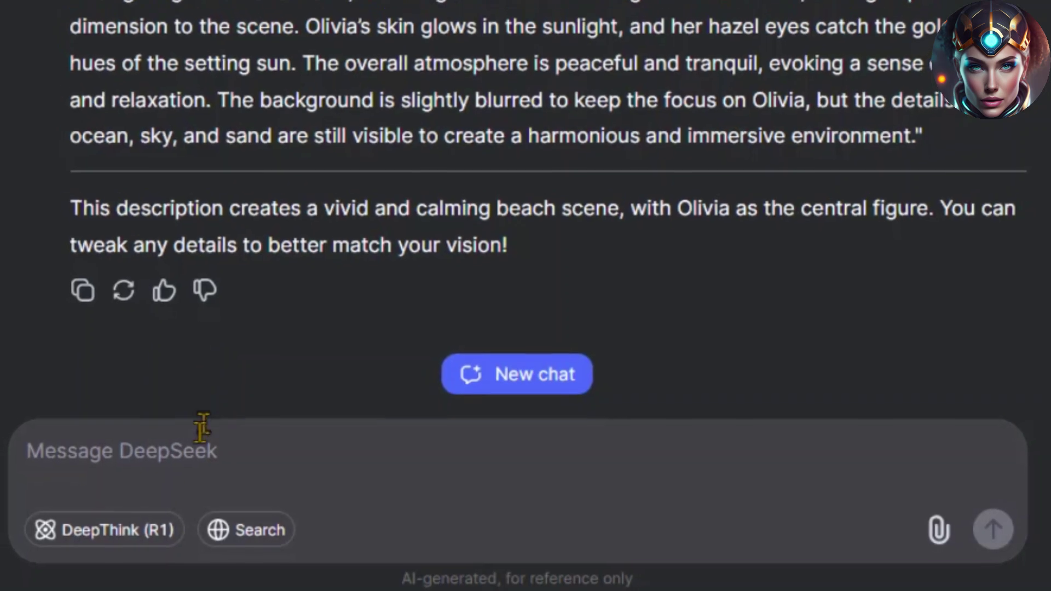
pyautogui.click(204, 464)
pyautogui.write('Olivia doing services in Aeroplan as air hostess.')
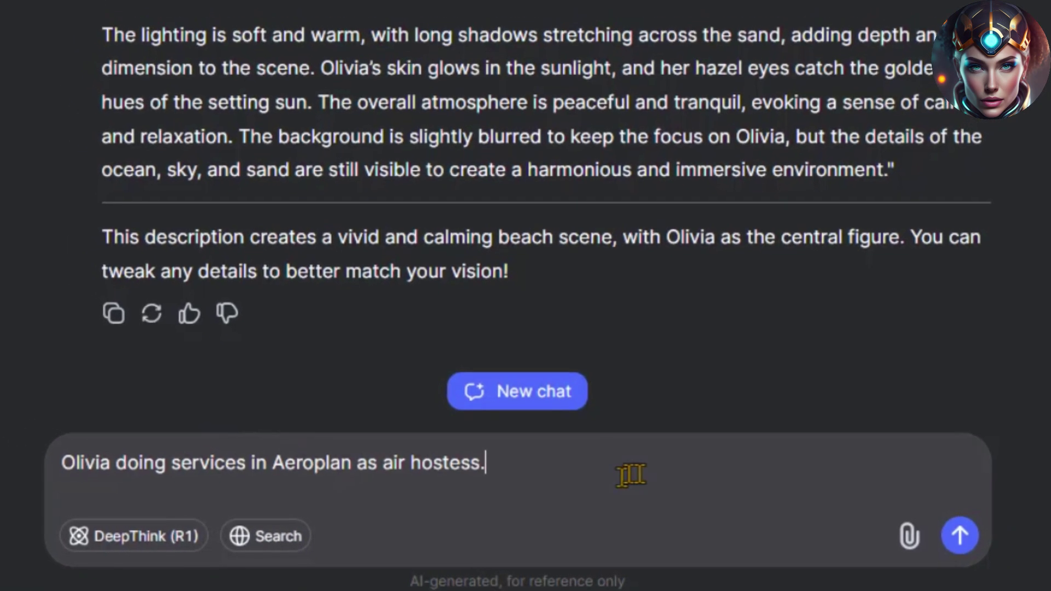
# Send the air-hostess request and copy DeepSeek's returned airplane-scene prompt
pyautogui.click(960, 535)
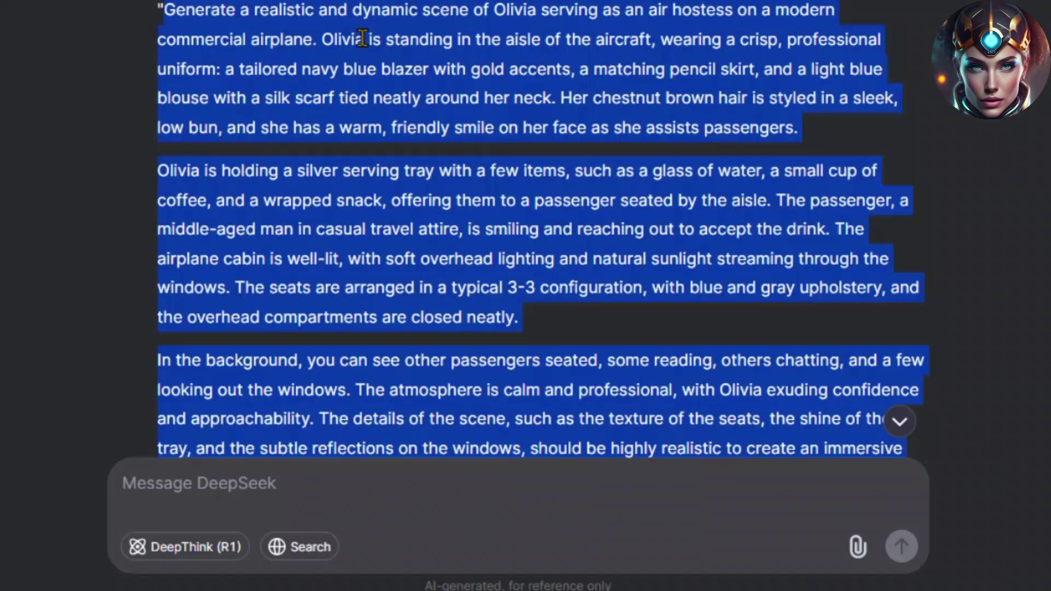
pyautogui.rightClick(365, 52)
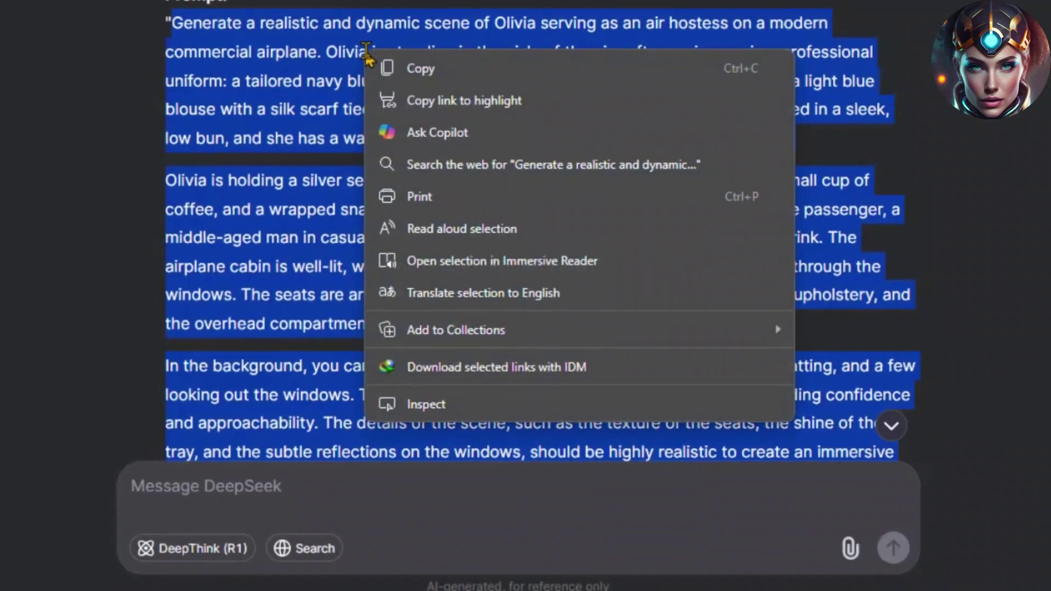
pyautogui.click(390, 69)
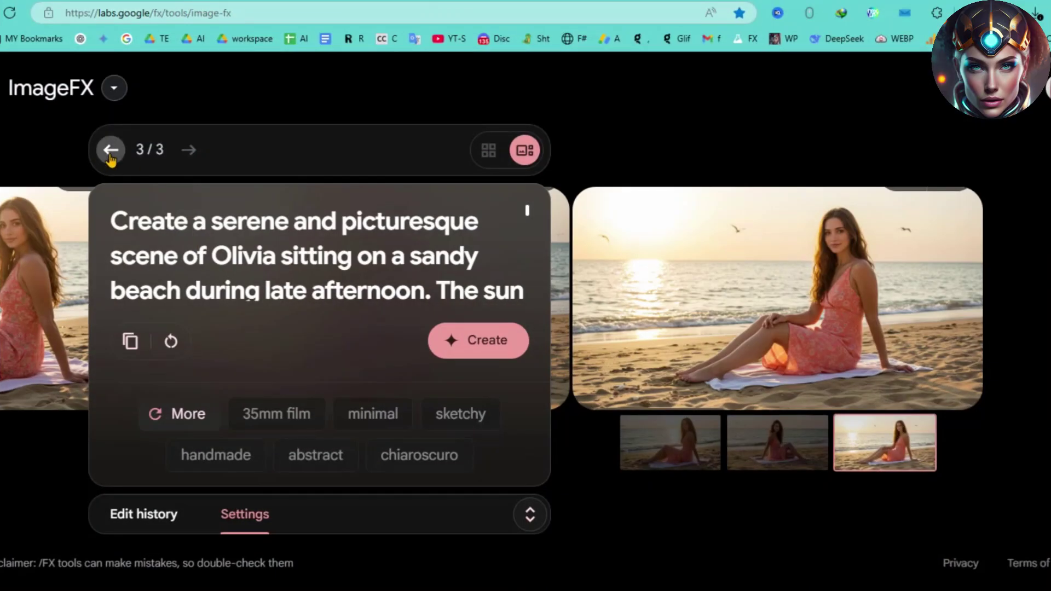
# Swap the prompt's opening for the air-hostess scene and generate airplane images with the locked seed
pyautogui.click(112, 151)
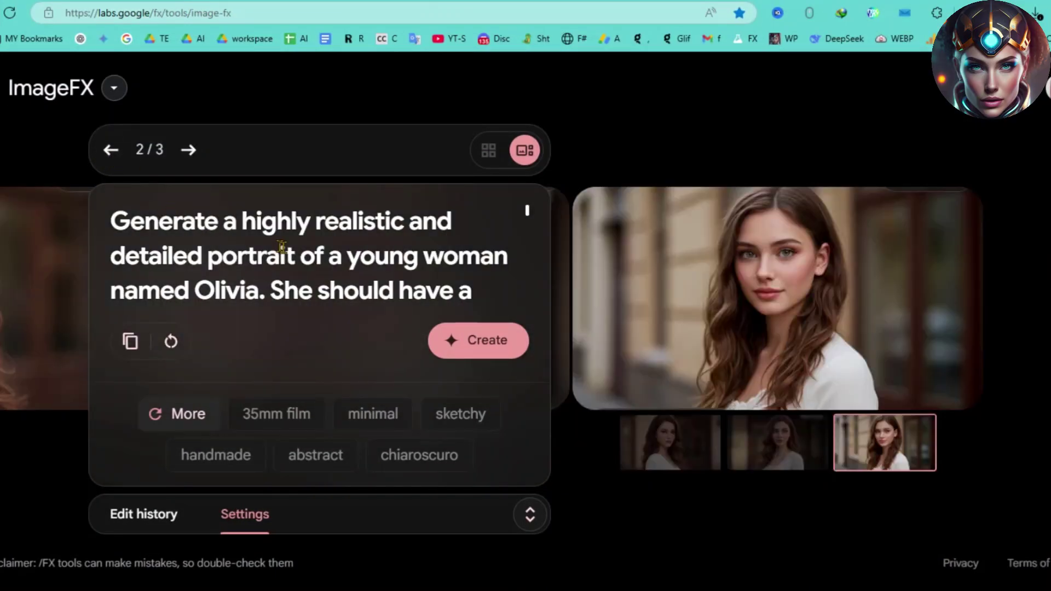
pyautogui.press('BackSpace')
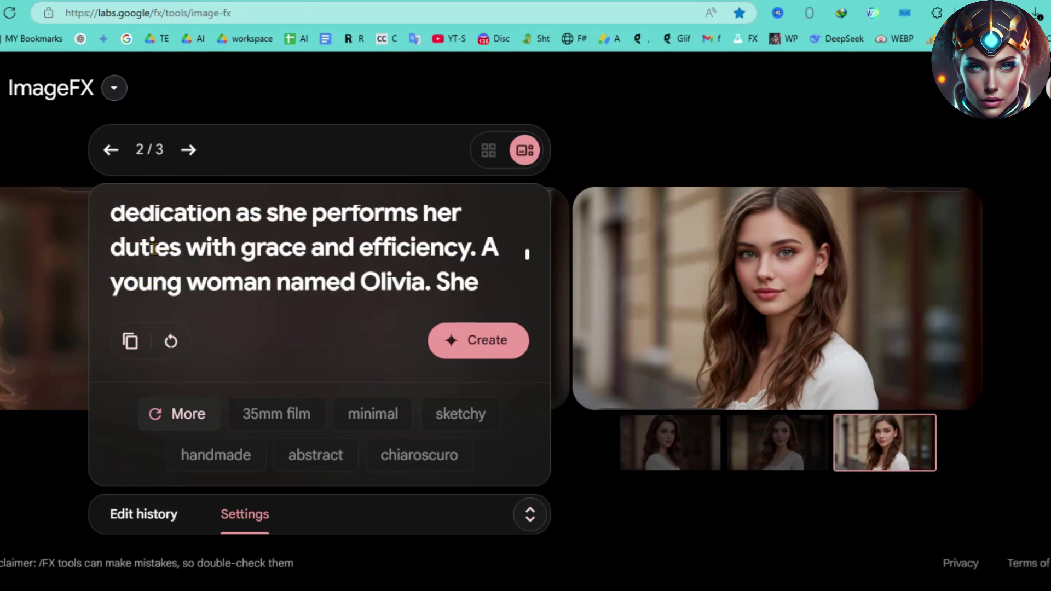
pyautogui.click(530, 515)
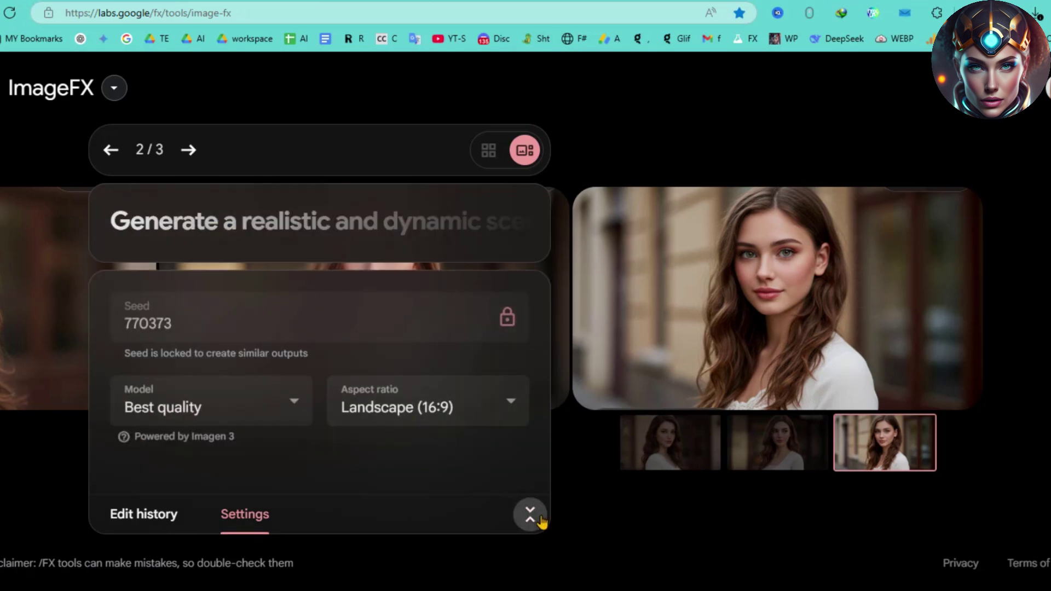
pyautogui.click(540, 519)
pyautogui.click(468, 351)
pyautogui.click(720, 457)
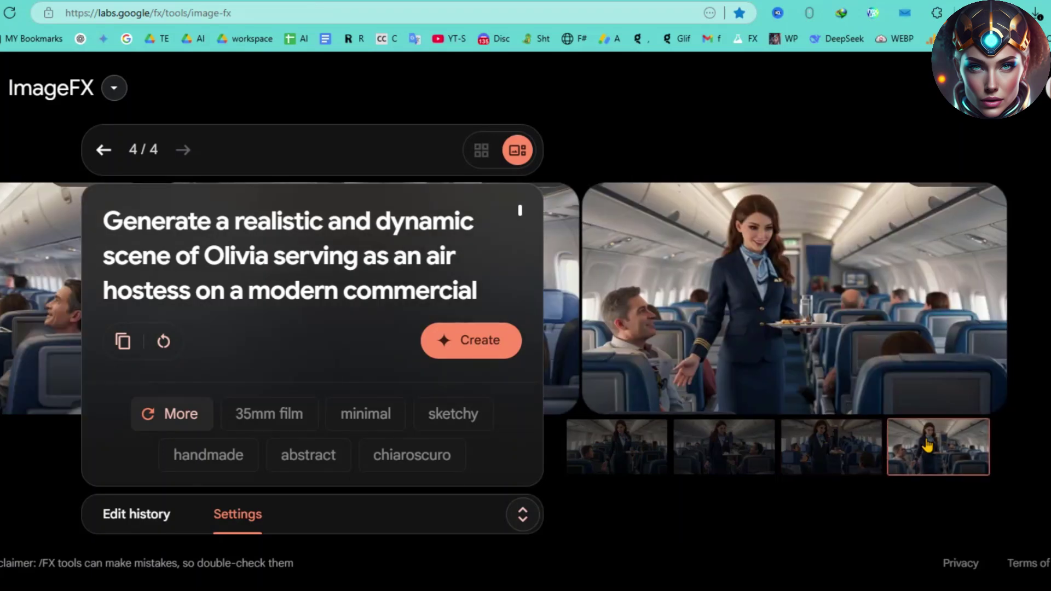
# Download the first airplane image, then paste the pizza-delivery story request into DeepSeek
pyautogui.click(840, 464)
pyautogui.click(712, 451)
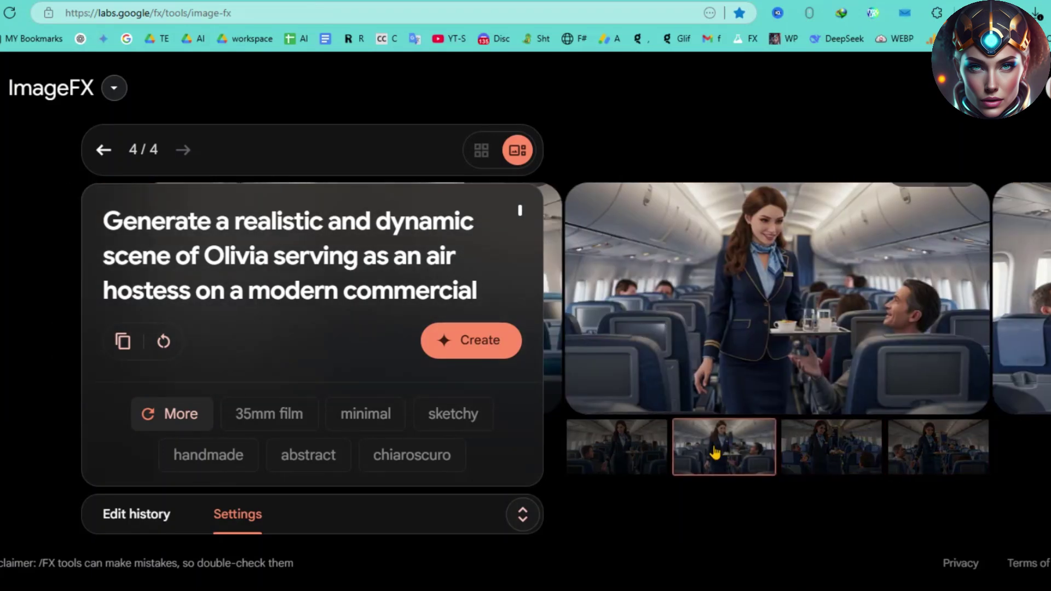
pyautogui.click(624, 441)
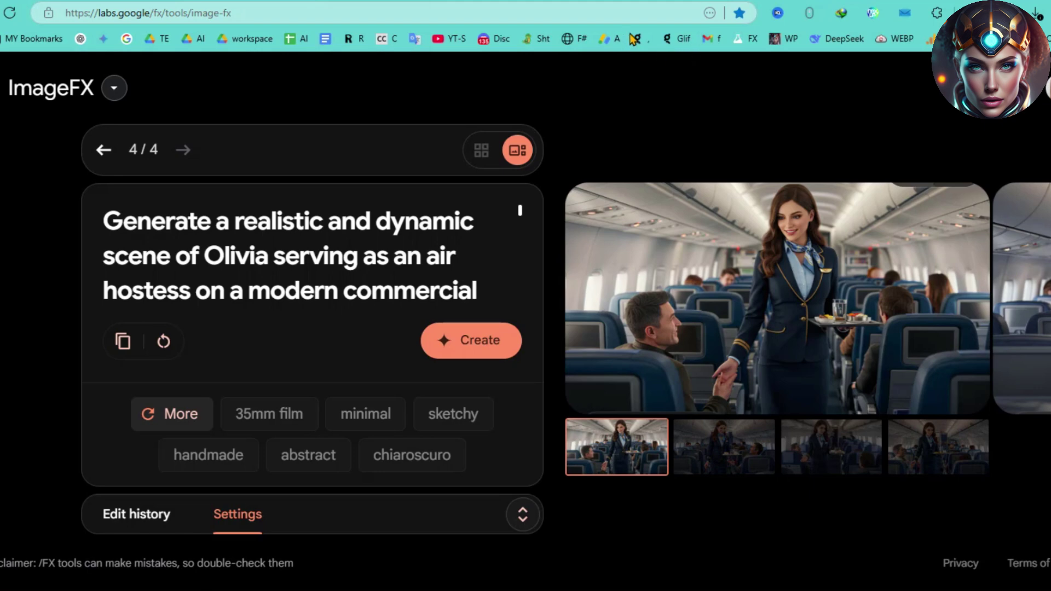
pyautogui.click(668, 388)
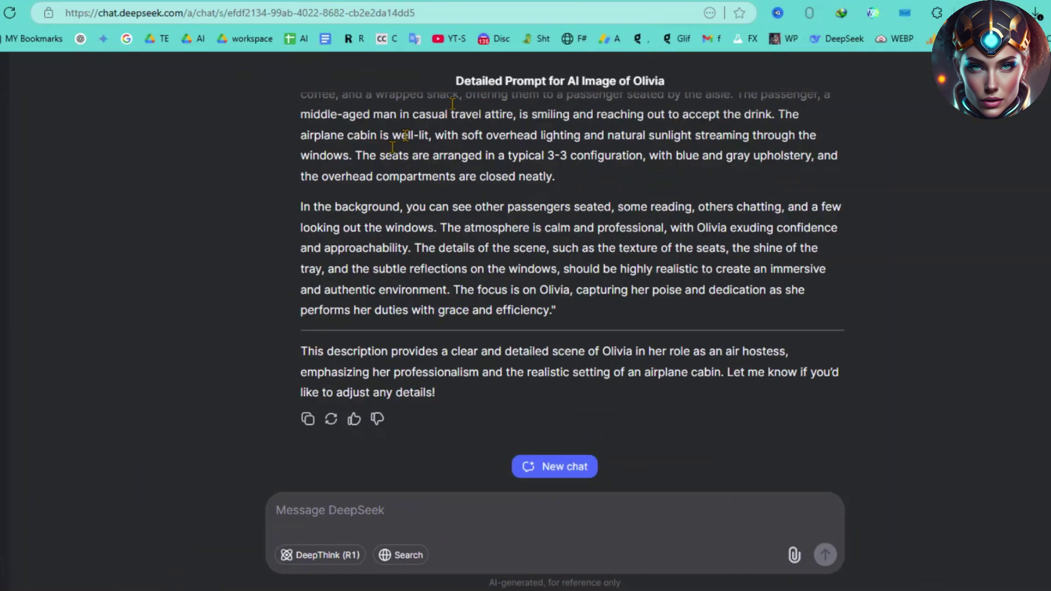
pyautogui.hotkey('ctrl', 'v')
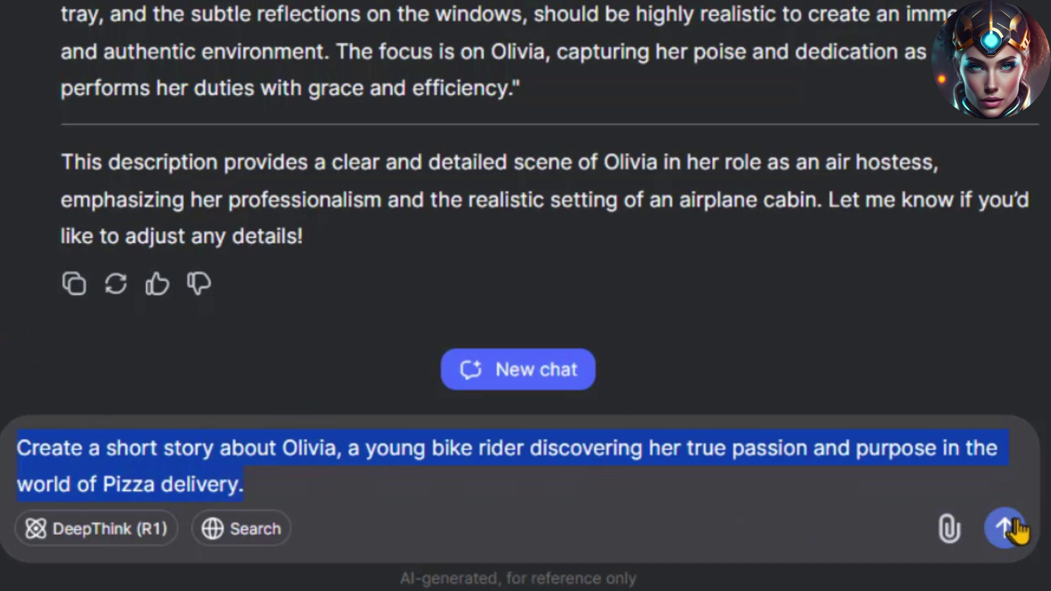
# Send the request for a short story about Olivia as a pizza-delivery bike rider
pyautogui.click(1007, 527)
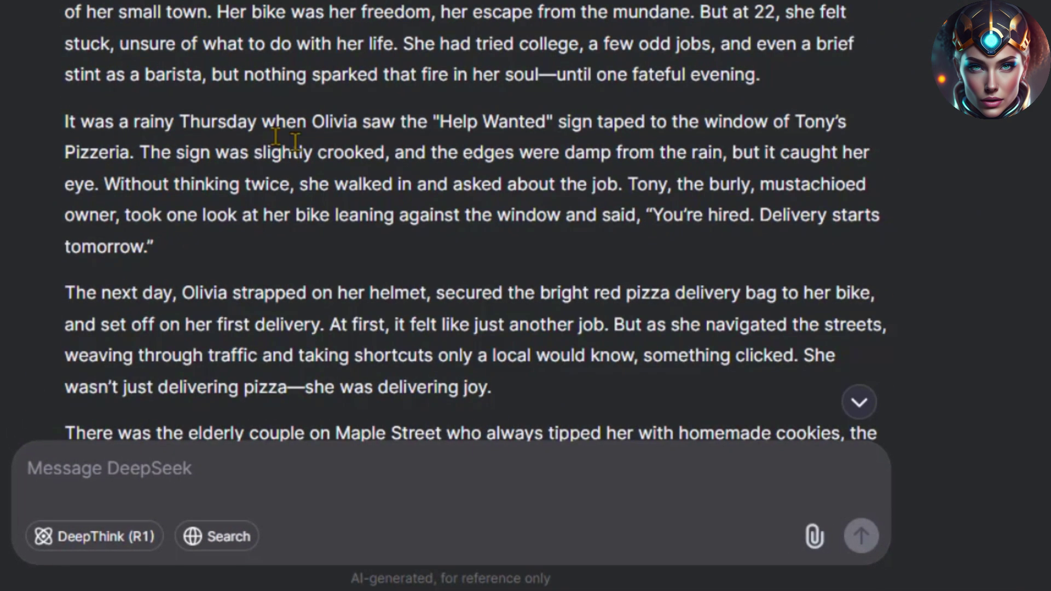
pyautogui.scroll(-10, 267, 200)
pyautogui.scroll(10, 213, 100)
pyautogui.scroll(-10, 215, 471)
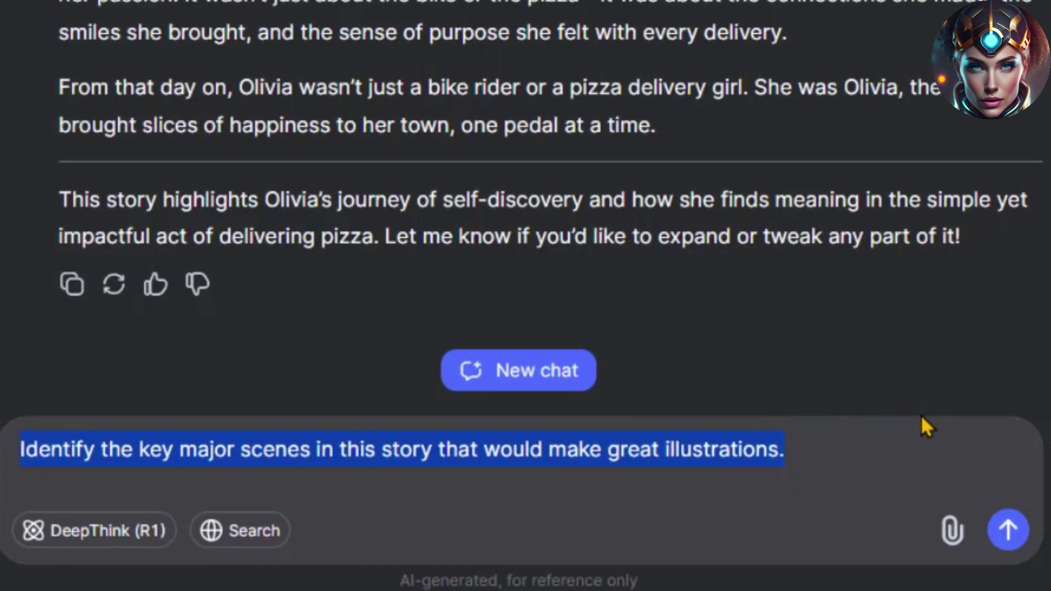
# Request illustration-worthy story scenes and copy scene 1's Visual and Mood description
pyautogui.click(994, 530)
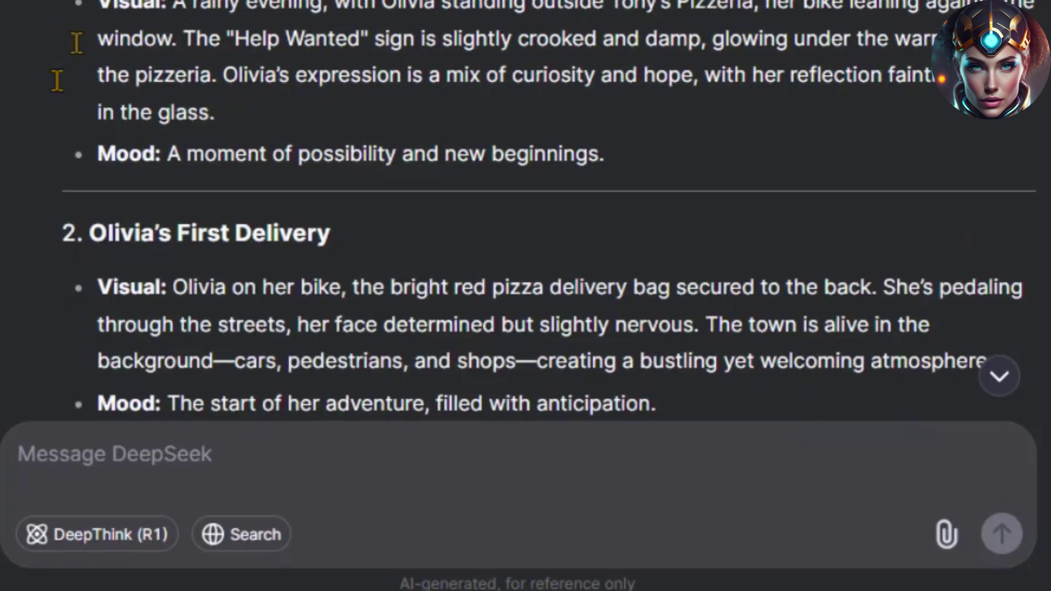
pyautogui.scroll(2, 296, 228)
pyautogui.scroll(-5, 274, 307)
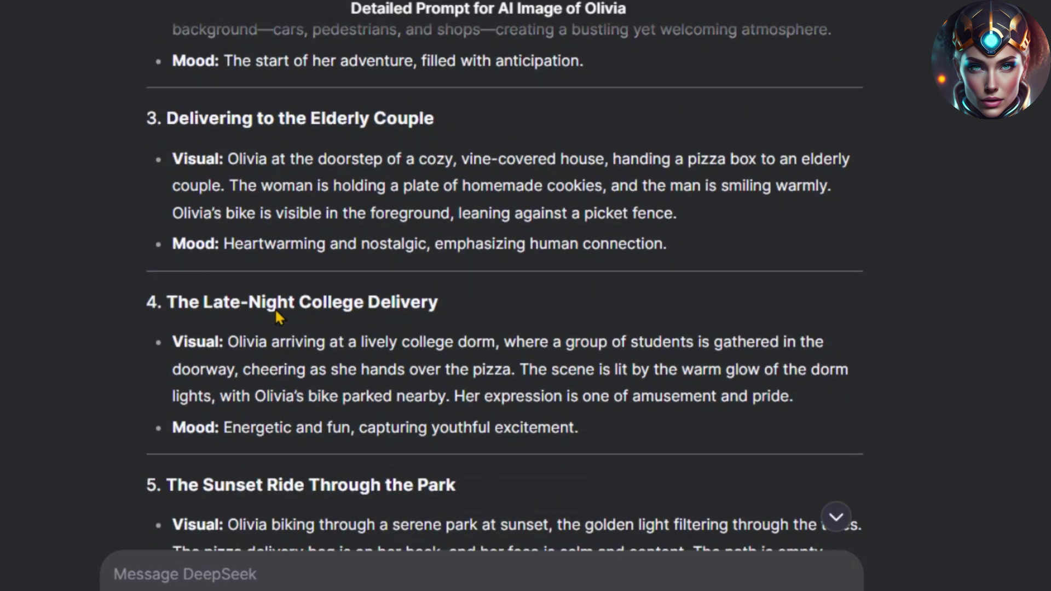
pyautogui.scroll(-10, 276, 312)
pyautogui.scroll(7, 276, 312)
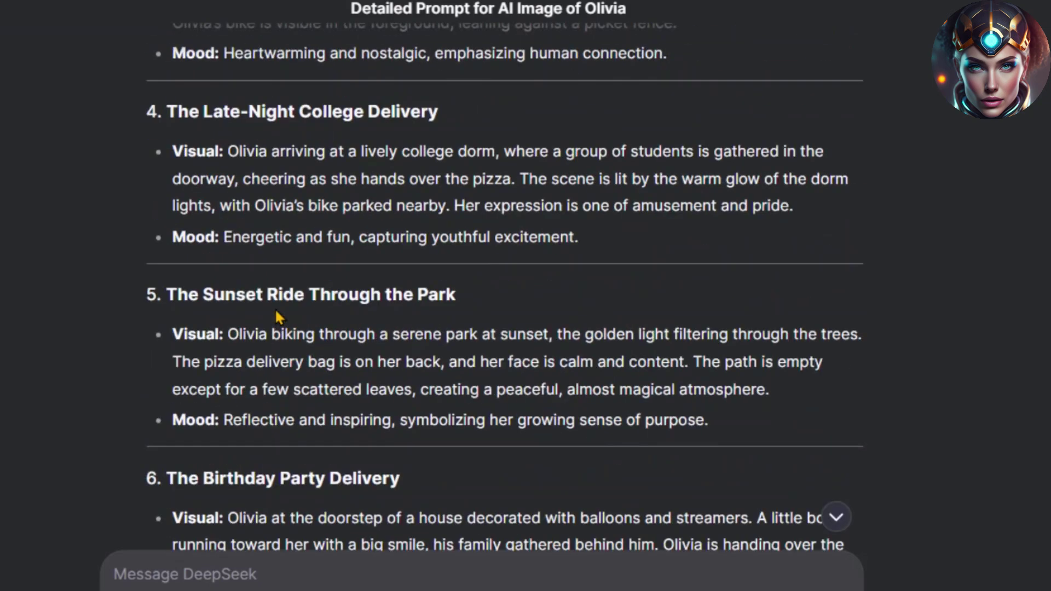
pyautogui.scroll(10, 274, 307)
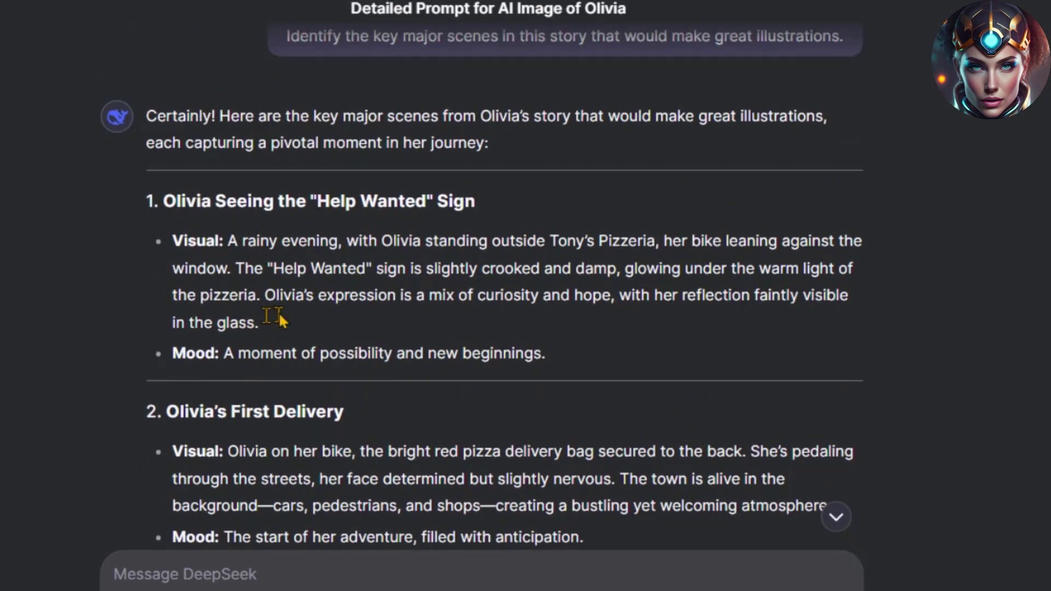
pyautogui.moveTo(176, 244); pyautogui.dragTo(620, 359)
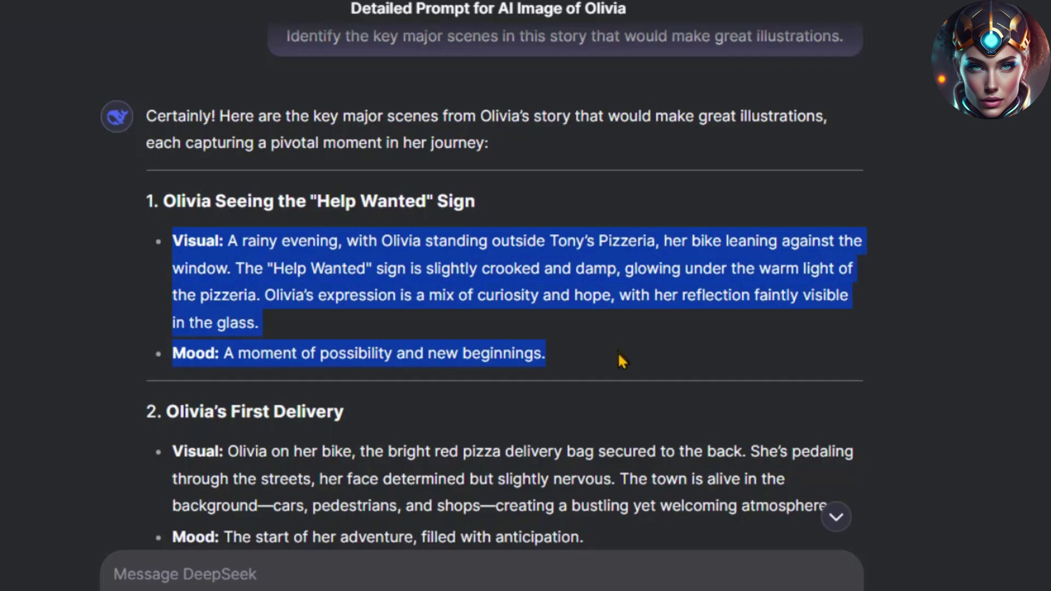
pyautogui.rightClick(502, 271)
pyautogui.click(537, 278)
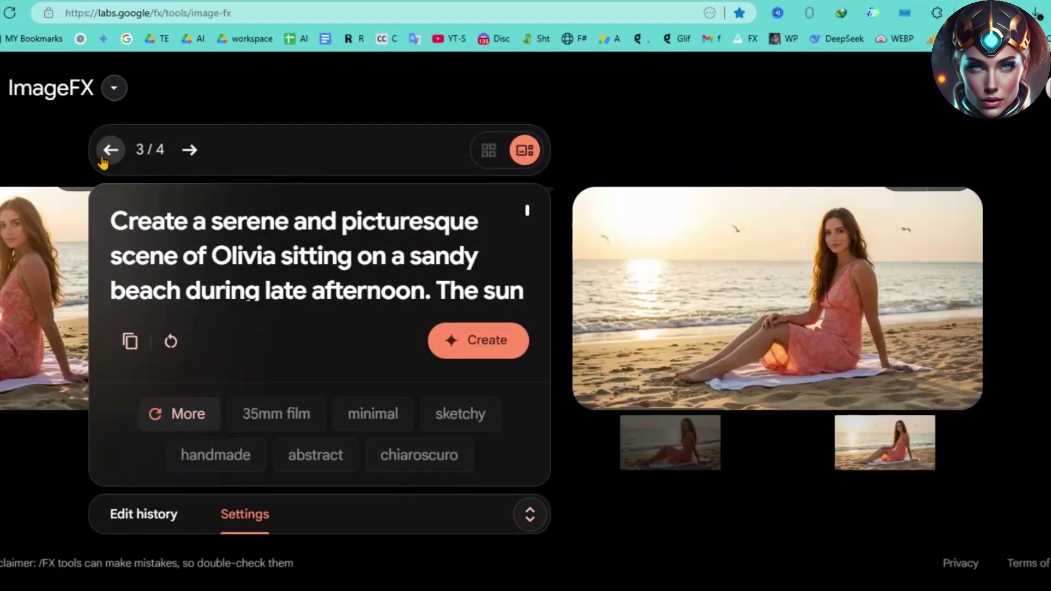
# Swap the prompt's scene for the elderly-couple, vine-covered-house pizza delivery and generate images
pyautogui.click(110, 150)
pyautogui.hotkey('ctrl', 'v')
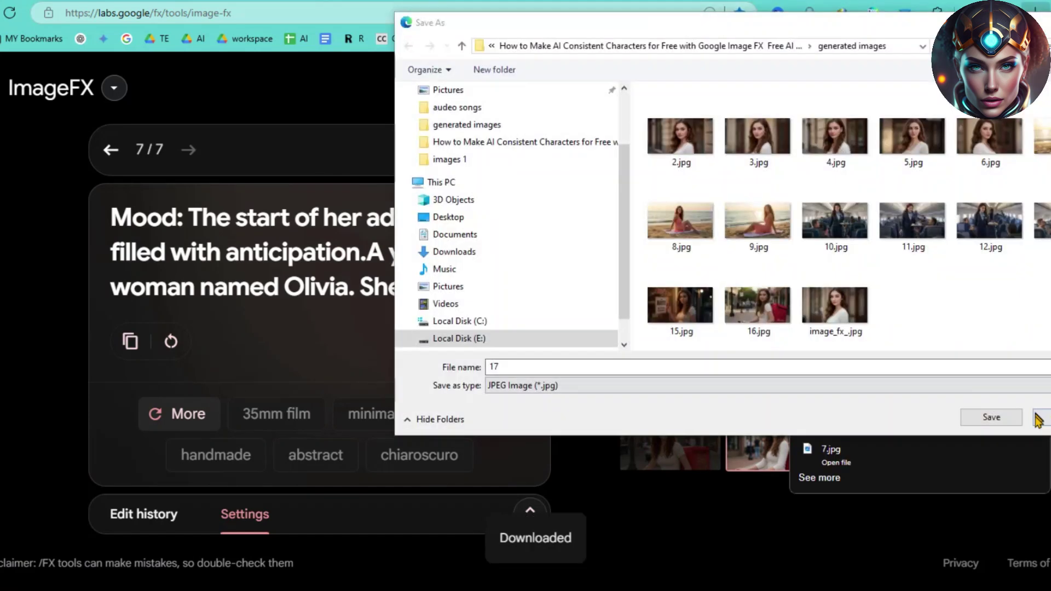
pyautogui.moveTo(321, 267); pyautogui.dragTo(701, 332)
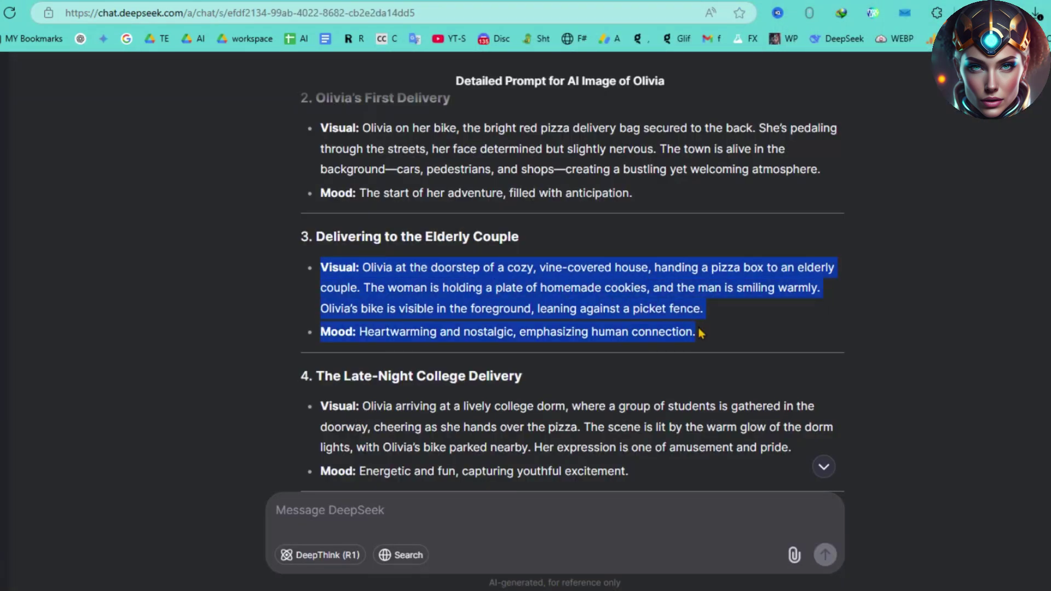
pyautogui.rightClick(654, 285)
pyautogui.click(690, 300)
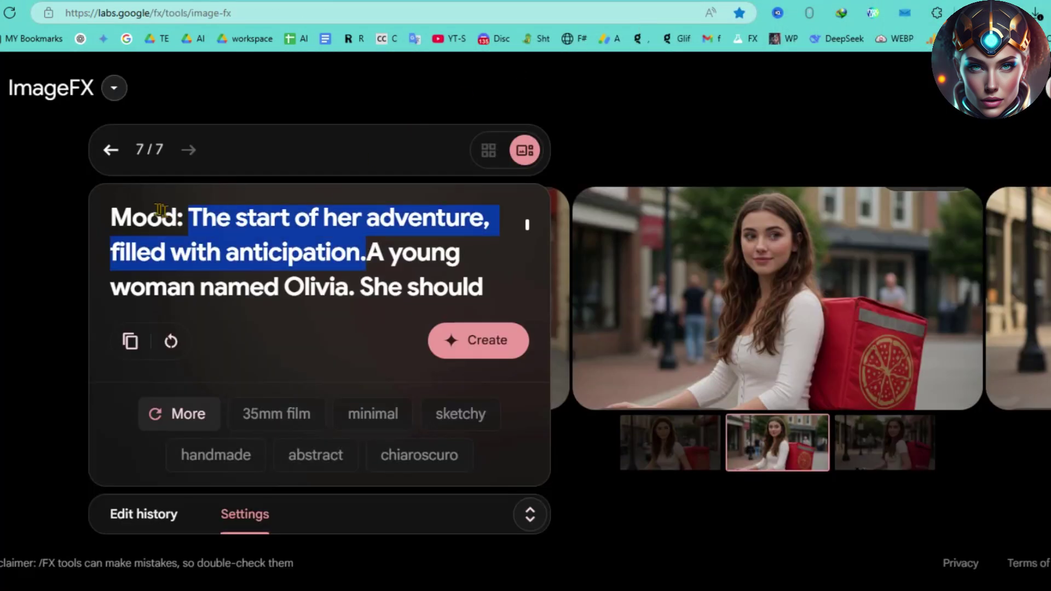
pyautogui.hotkey('ctrl', 'v')
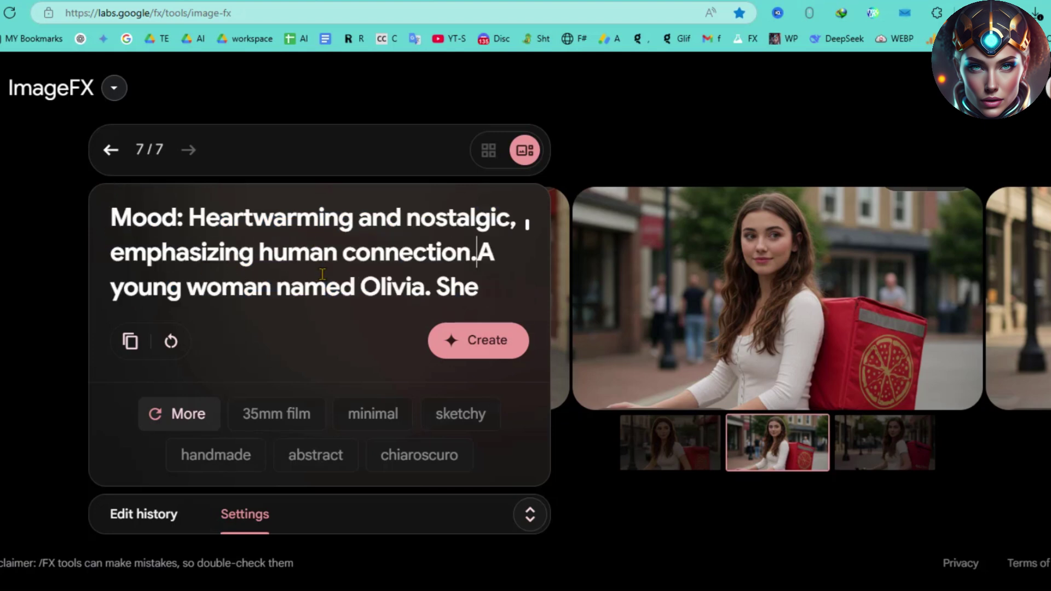
pyautogui.click(451, 346)
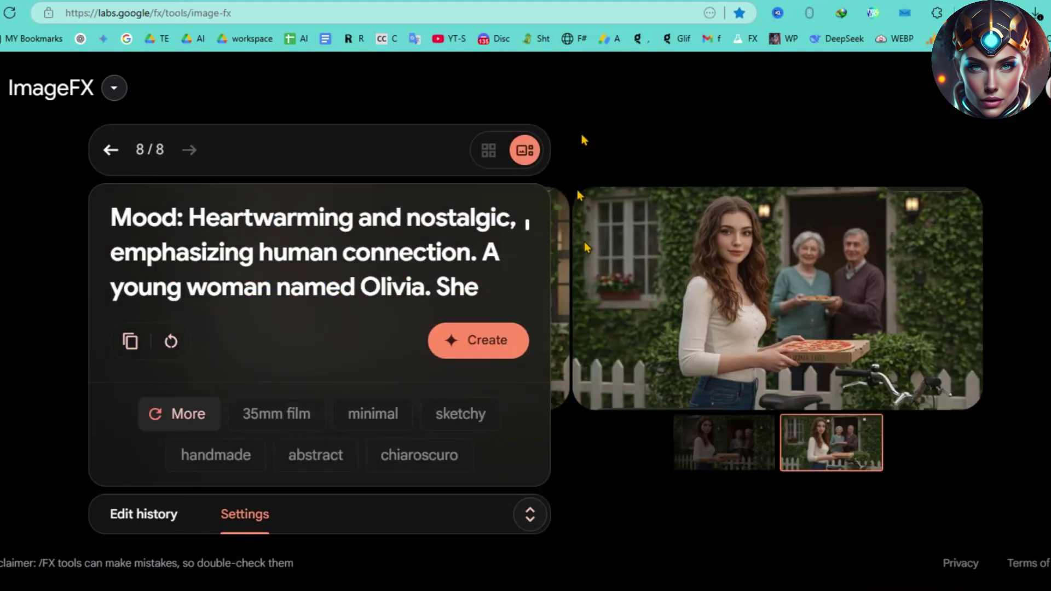
# Compare the first and second elderly-couple delivery images by alternating between their thumbnails
pyautogui.click(721, 440)
pyautogui.click(819, 444)
pyautogui.click(721, 441)
pyautogui.click(819, 445)
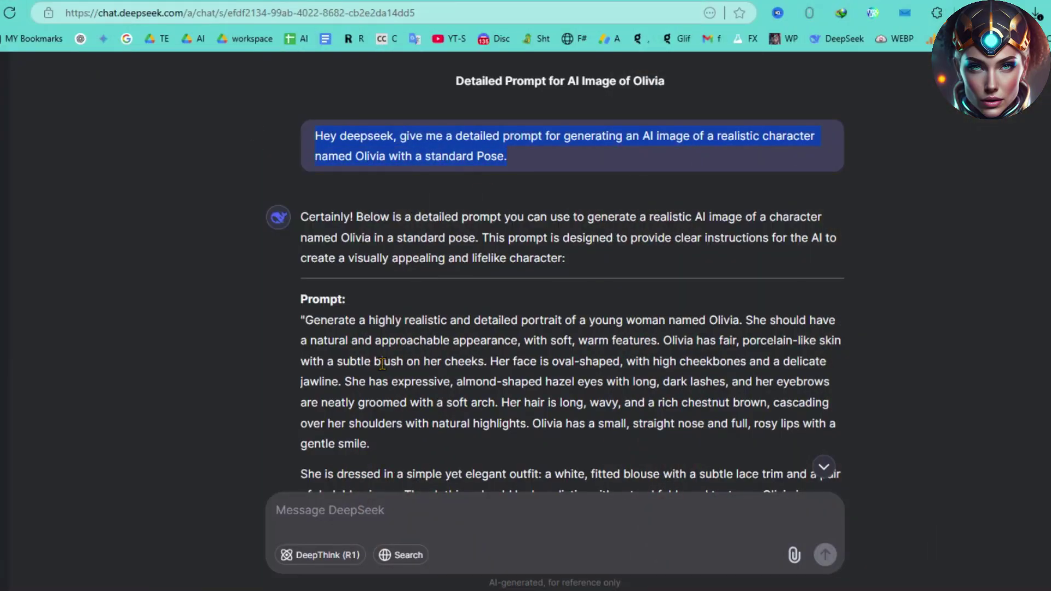
# Select Olivia's original portrait prompt in DeepSeek, from 'Generate' through 'folds.'
pyautogui.scroll(-3, 382, 363)
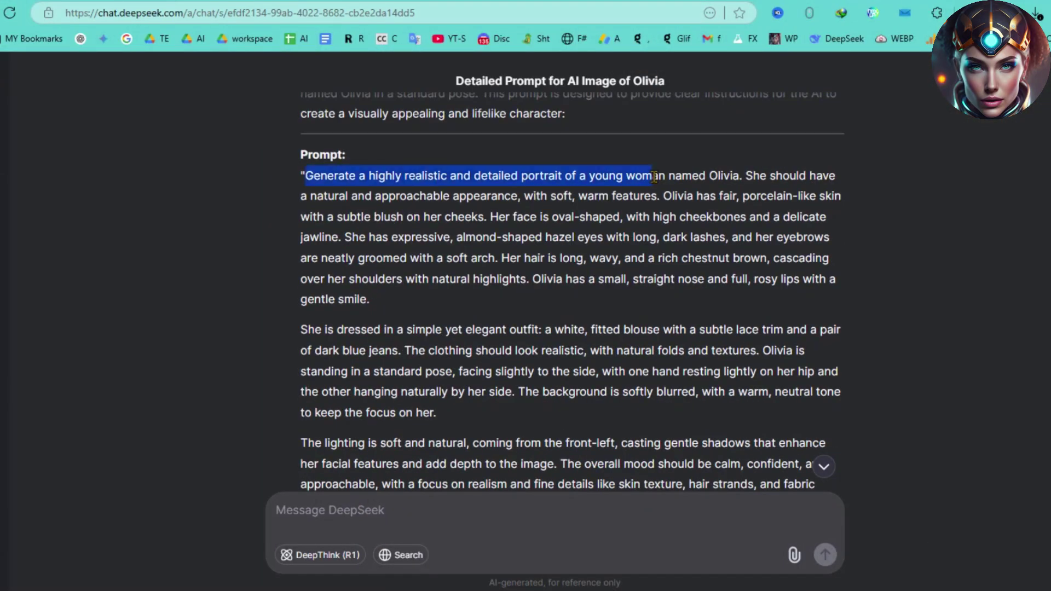
pyautogui.click(733, 173)
pyautogui.scroll(-1, 615, 434)
pyautogui.scroll(4, 615, 329)
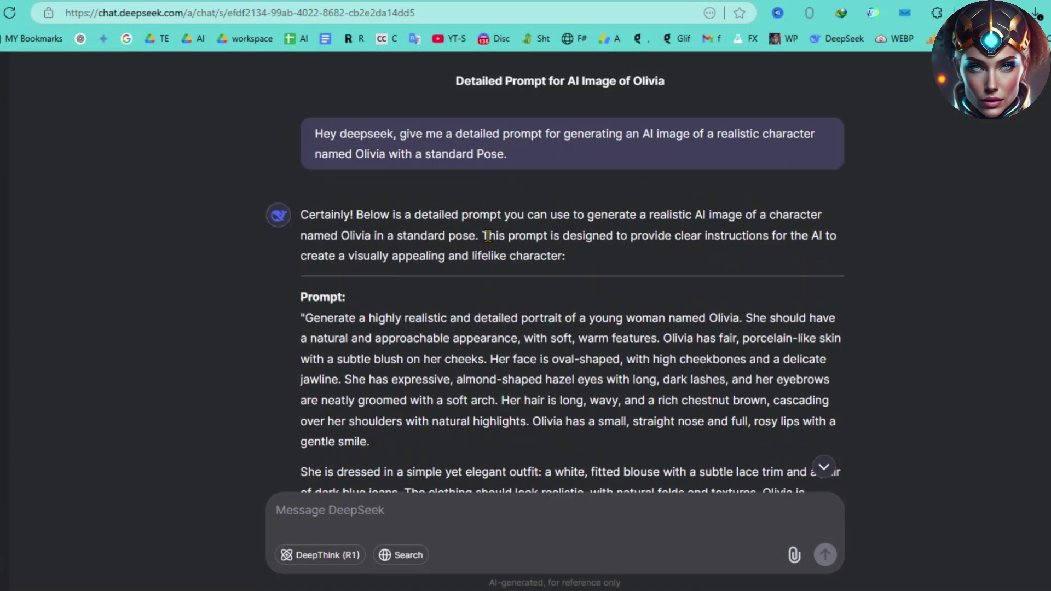
pyautogui.scroll(-3, 467, 354)
pyautogui.moveTo(309, 176); pyautogui.dragTo(569, 304)
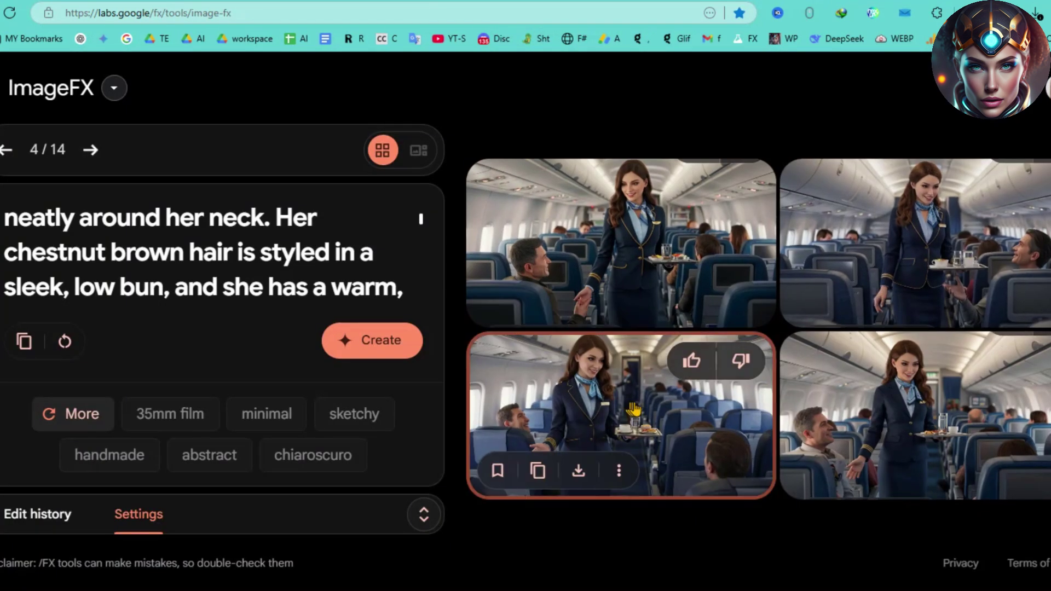
# Check the locked seed 770373 in Settings, then browse the airplane images one at a time
pyautogui.click(424, 520)
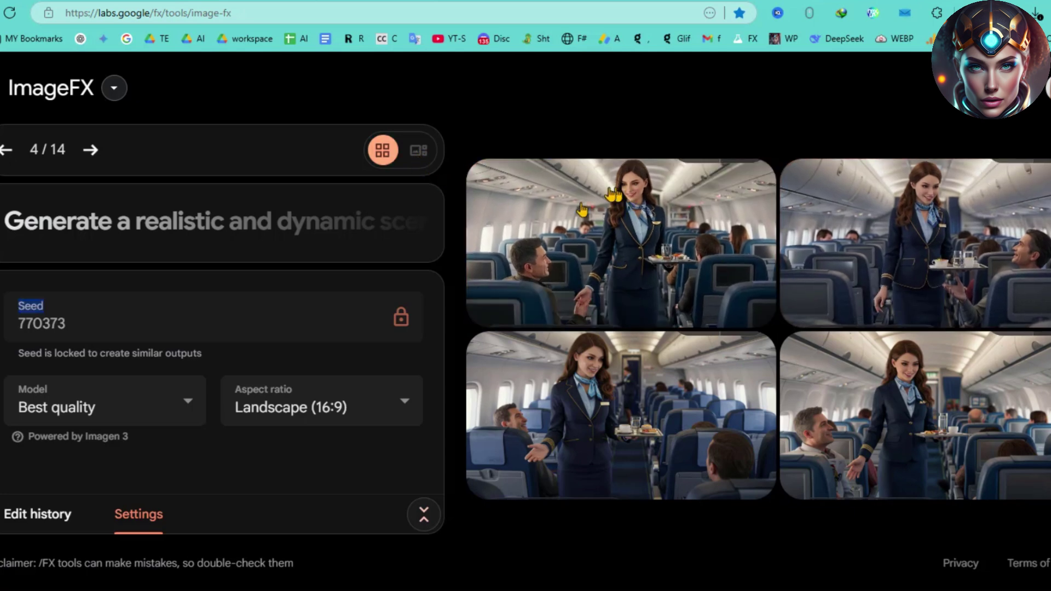
pyautogui.click(748, 278)
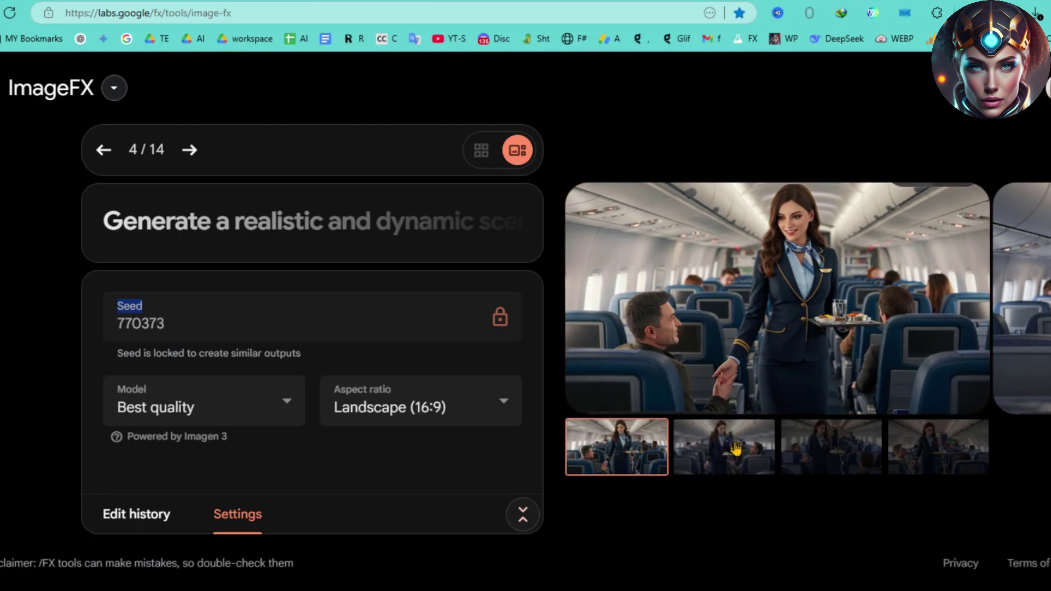
pyautogui.click(736, 449)
pyautogui.click(834, 451)
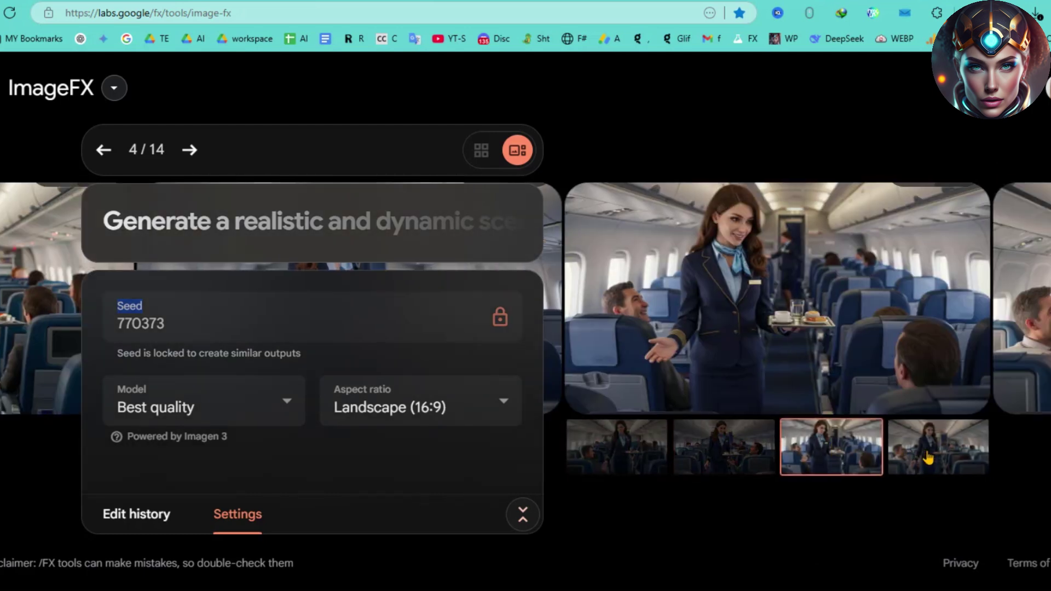
pyautogui.click(938, 447)
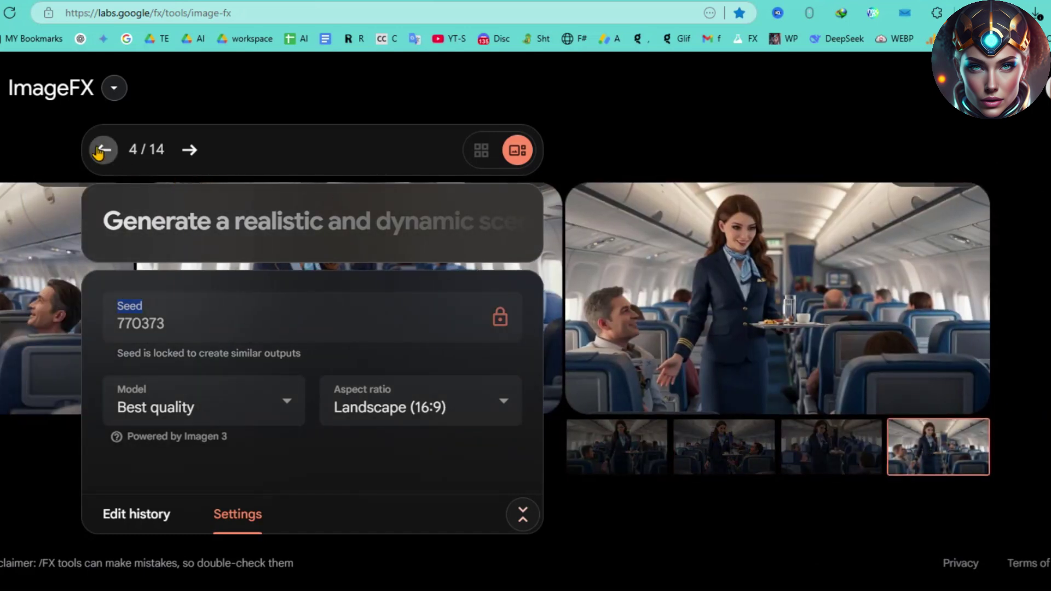
# Browse back through the beach image set, then view the third portrait image
pyautogui.click(98, 151)
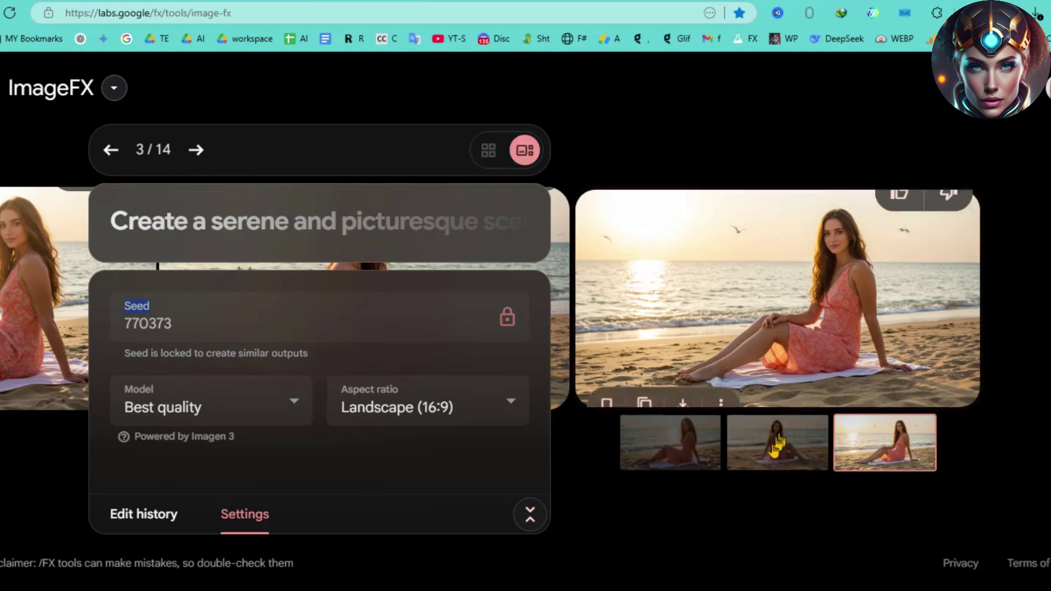
pyautogui.click(780, 460)
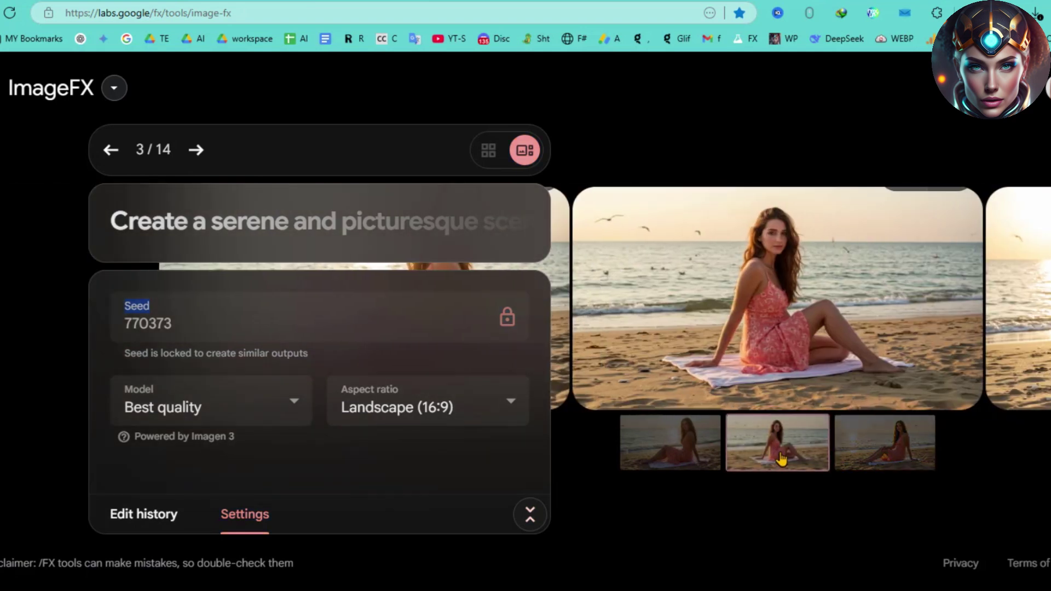
pyautogui.click(672, 461)
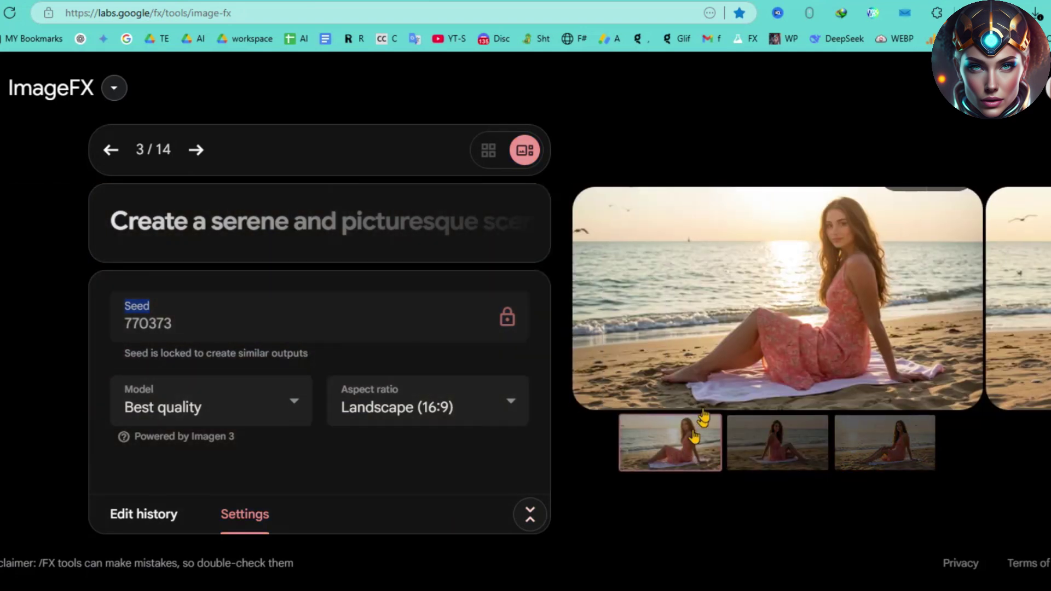
pyautogui.click(111, 152)
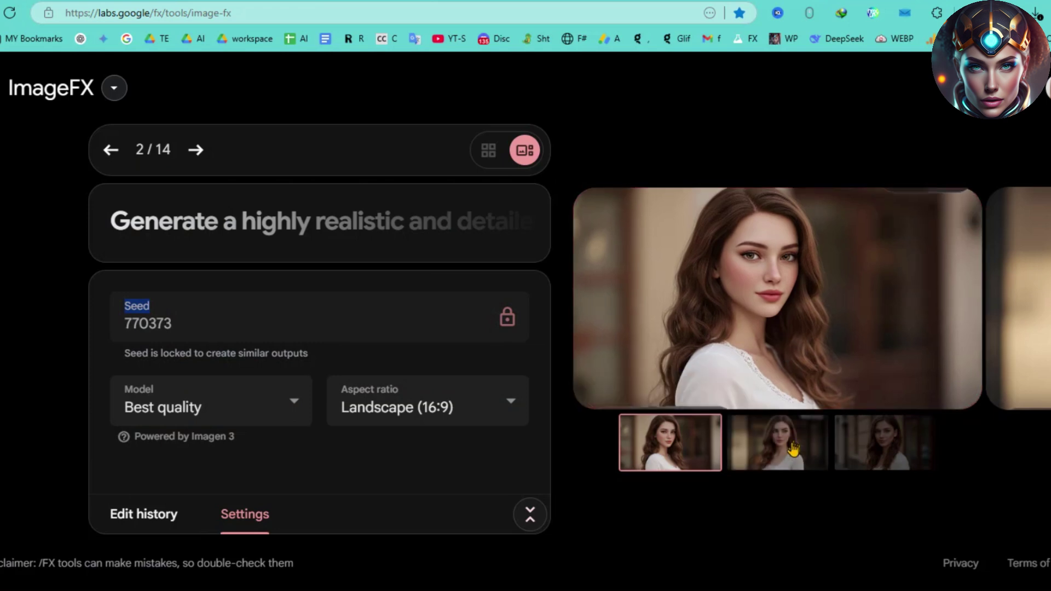
pyautogui.click(857, 449)
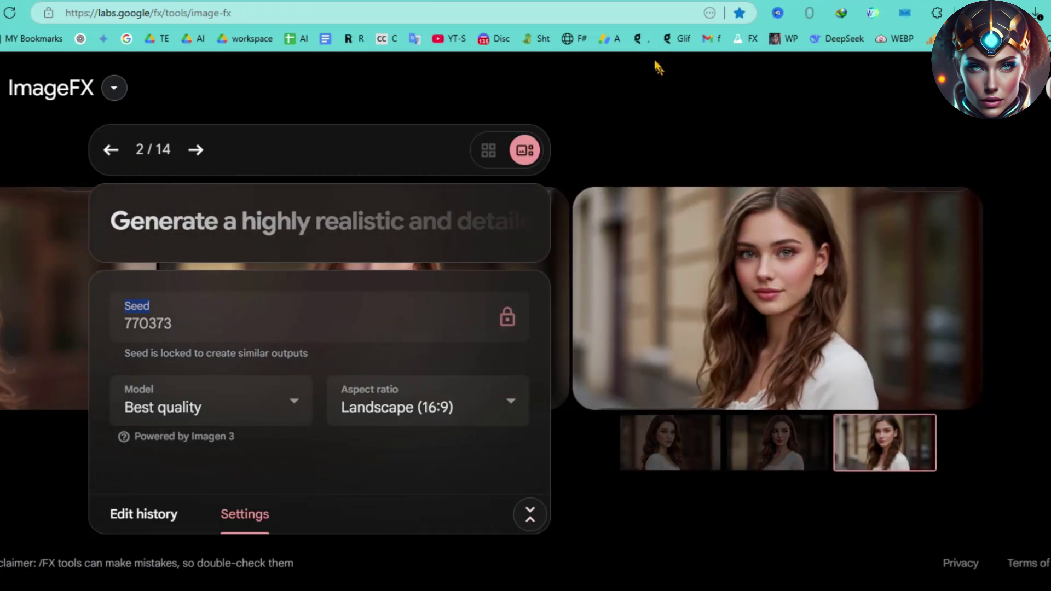